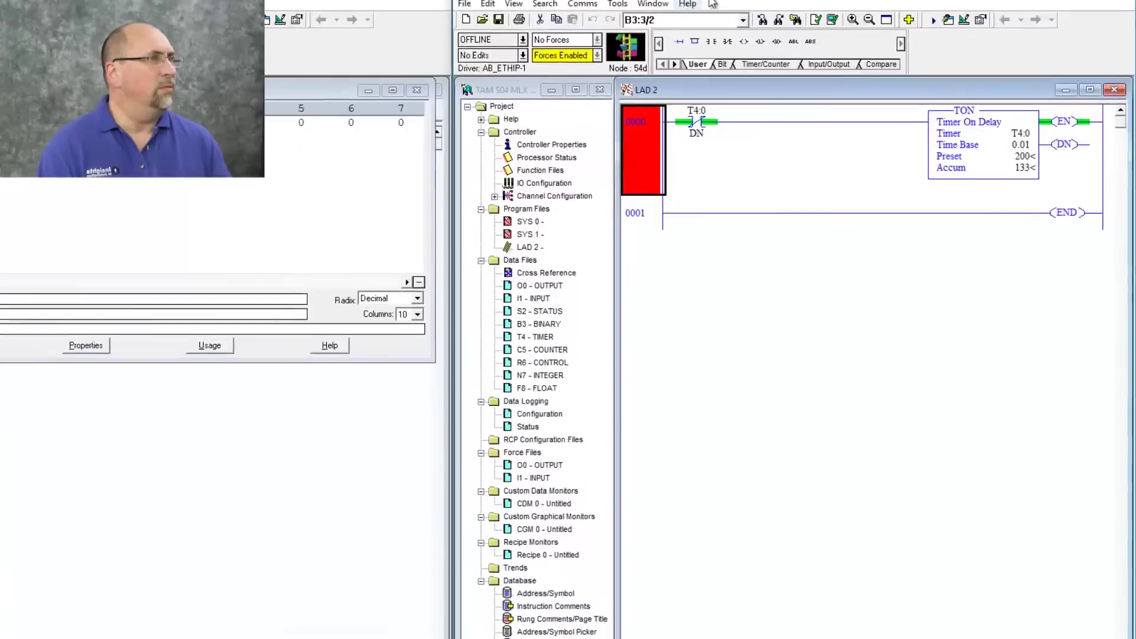
# Step: Place an MSG instruction on rung 0001 using message file MG10:0
pyautogui.click(640, 216)
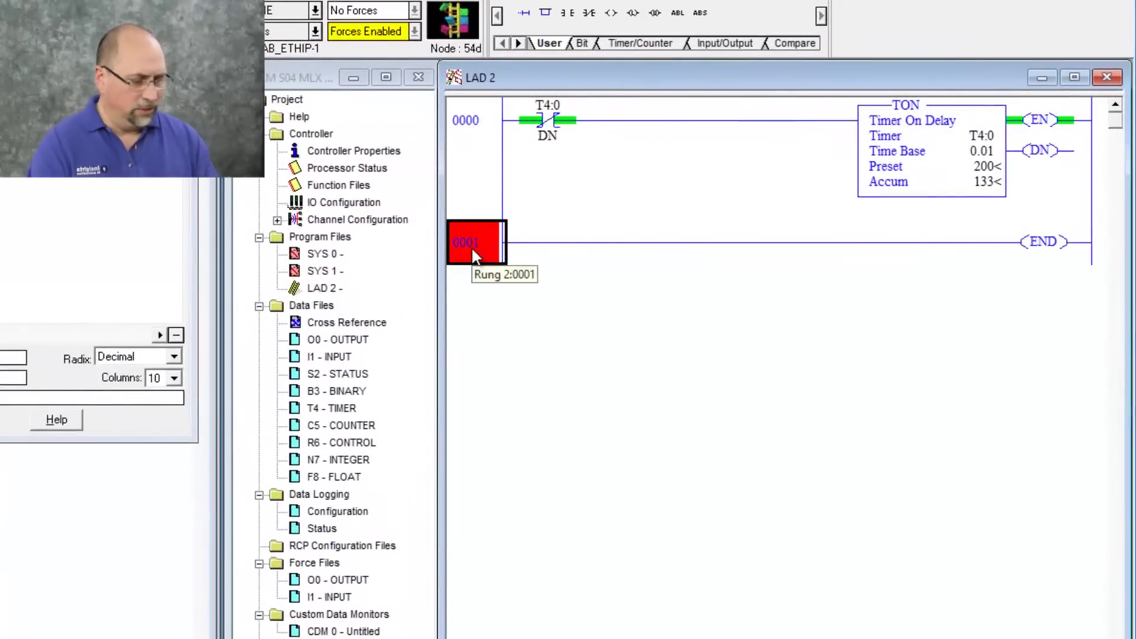
pyautogui.doubleClick(471, 246)
pyautogui.write('MSG')
pyautogui.press('Return')
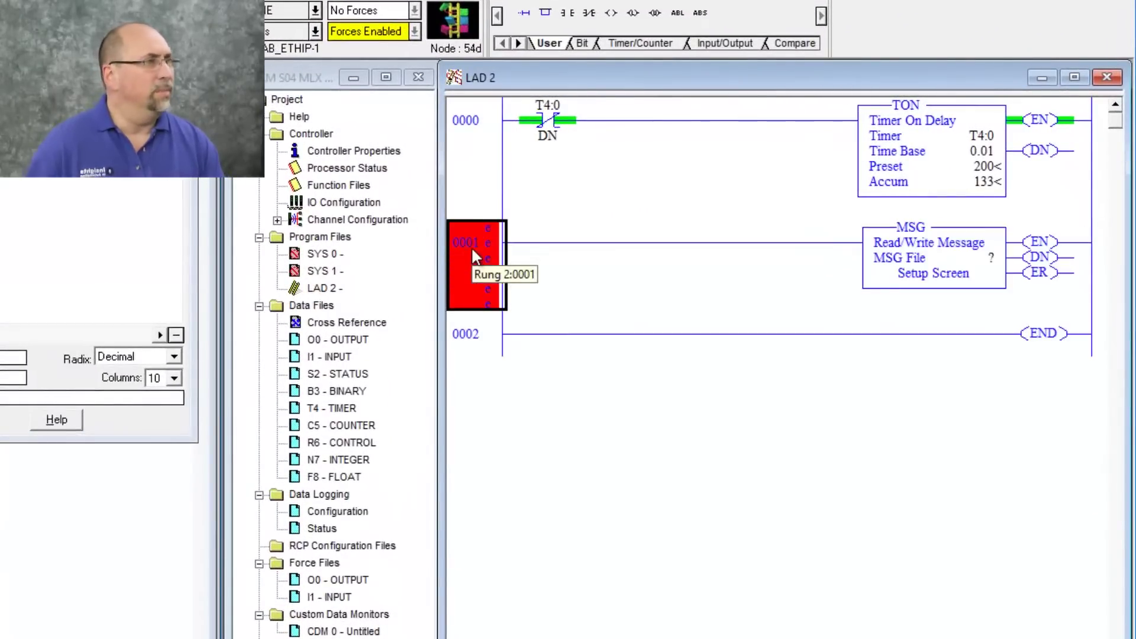
pyautogui.doubleClick(983, 258)
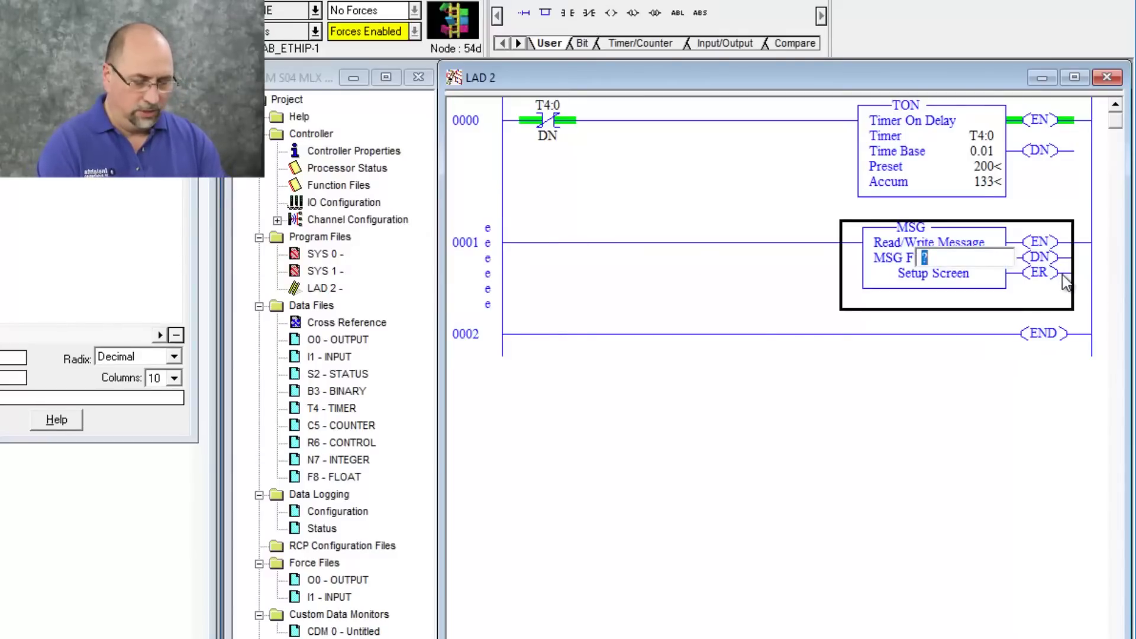
pyautogui.write('MG10:0')
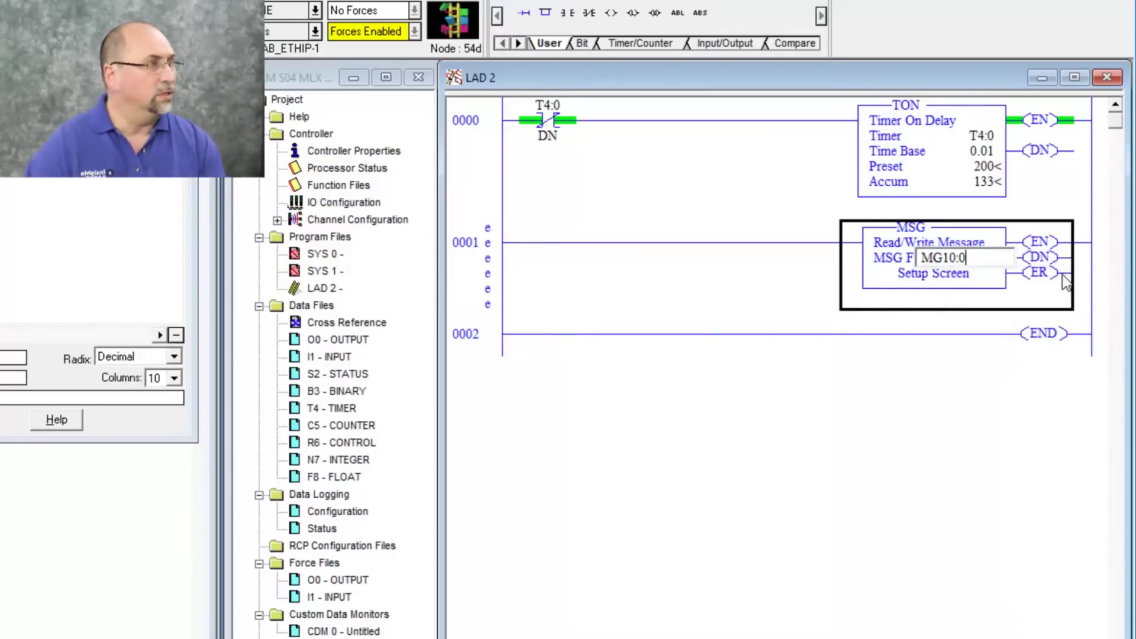
pyautogui.press('Return')
# Step: In the message setup, choose channel 1 and the 500CPU Write command
pyautogui.click(934, 383)
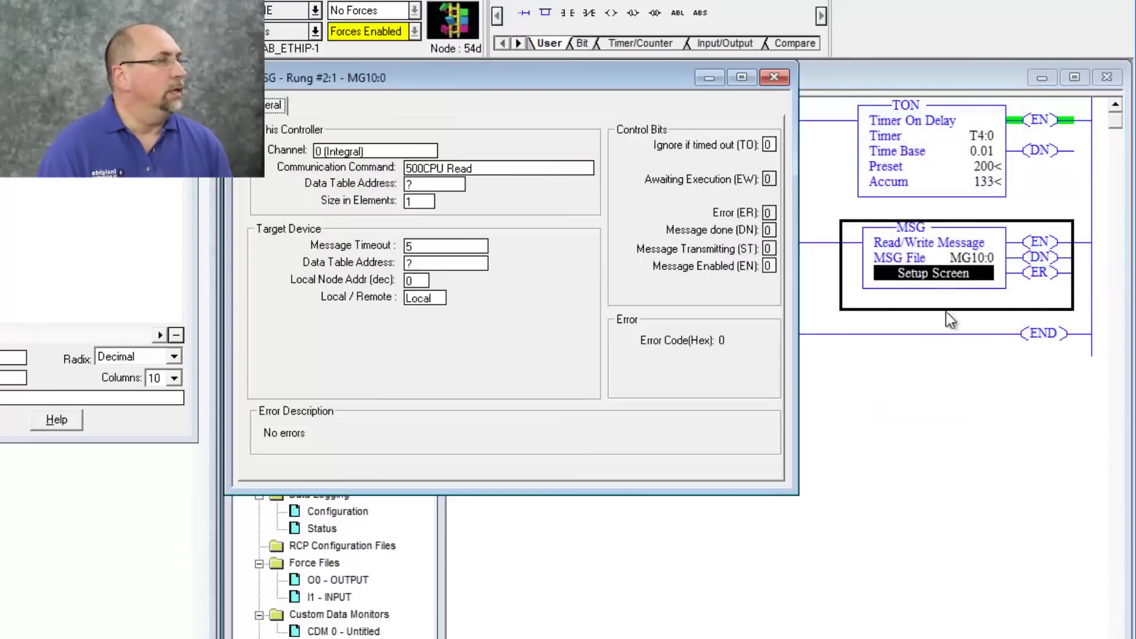
pyautogui.click(404, 156)
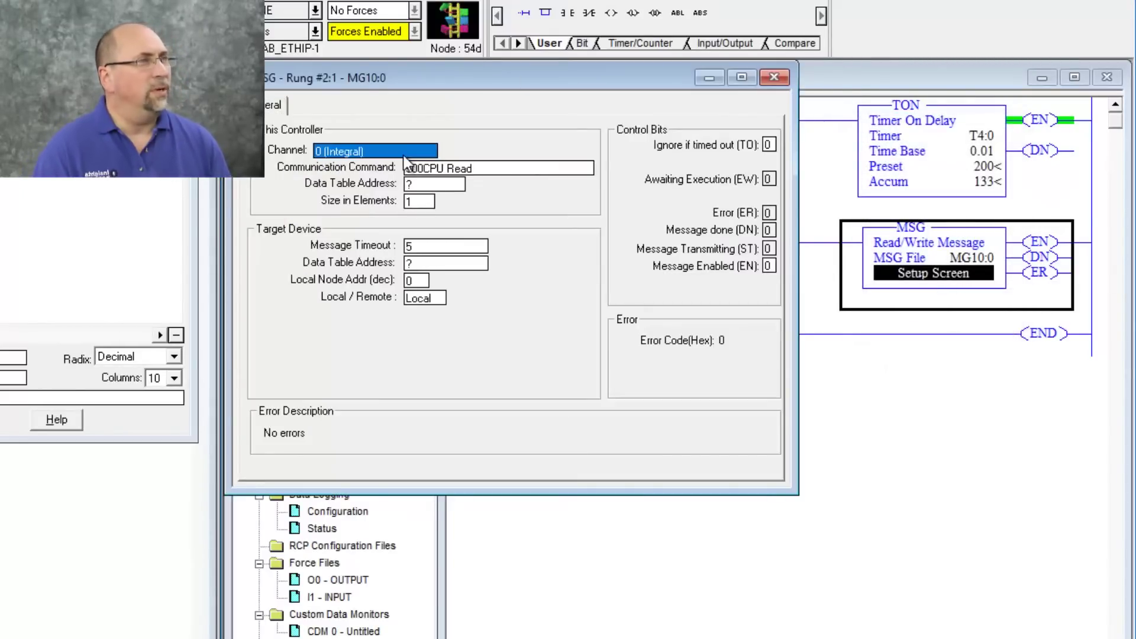
pyautogui.click(405, 156)
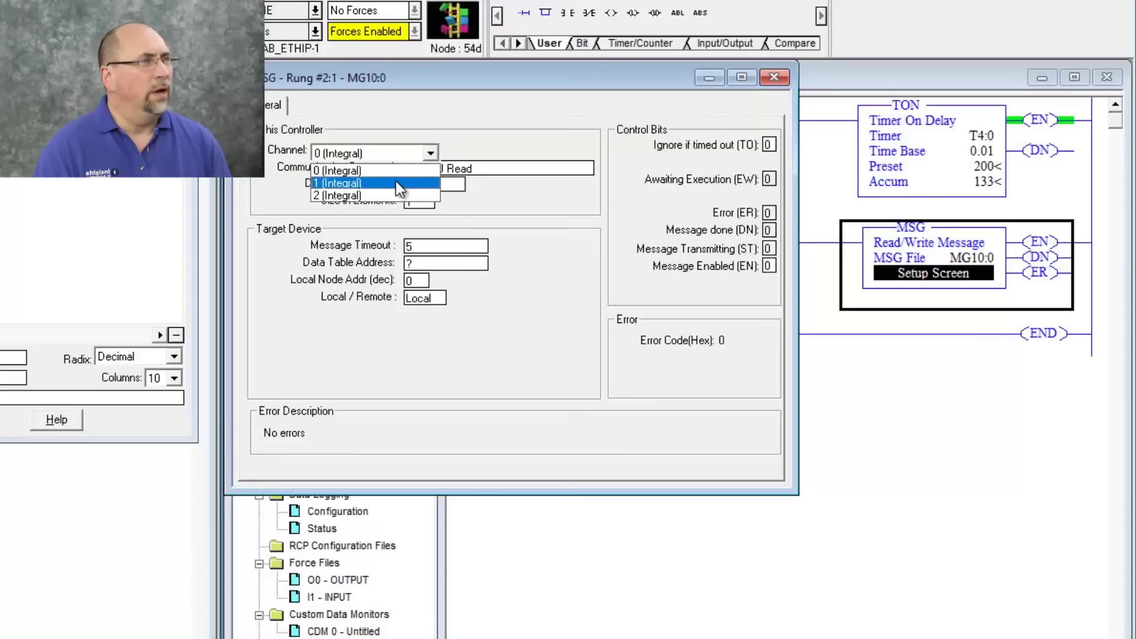
pyautogui.click(396, 186)
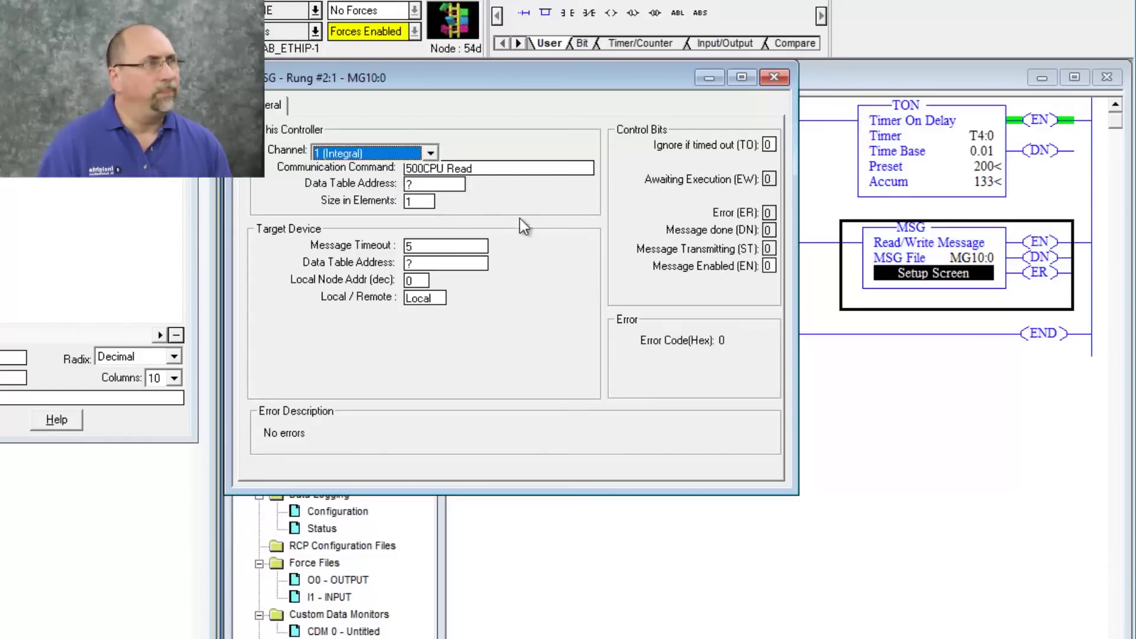
pyautogui.click(495, 159)
pyautogui.click(496, 159)
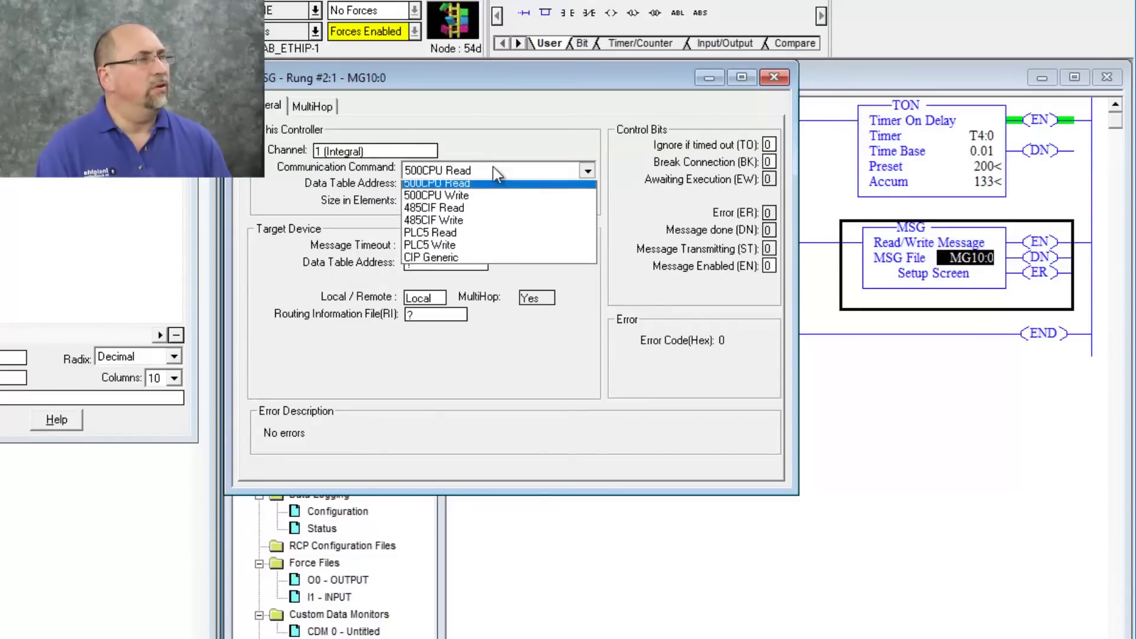
pyautogui.click(490, 201)
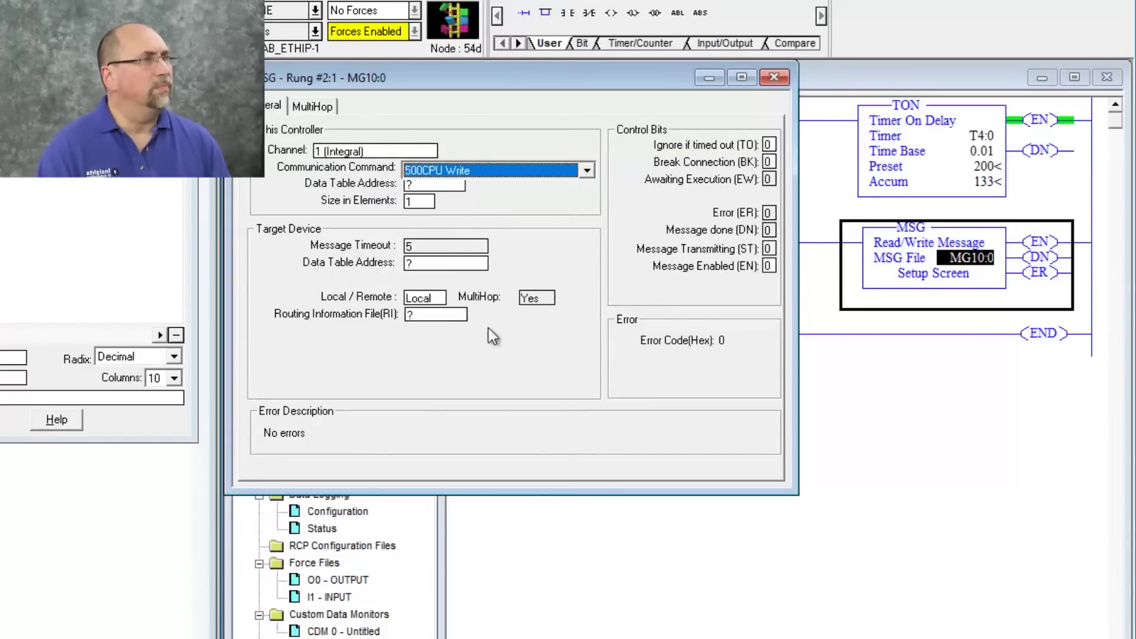
# Step: Set both the local and target data table addresses to N7:0
pyautogui.click(442, 187)
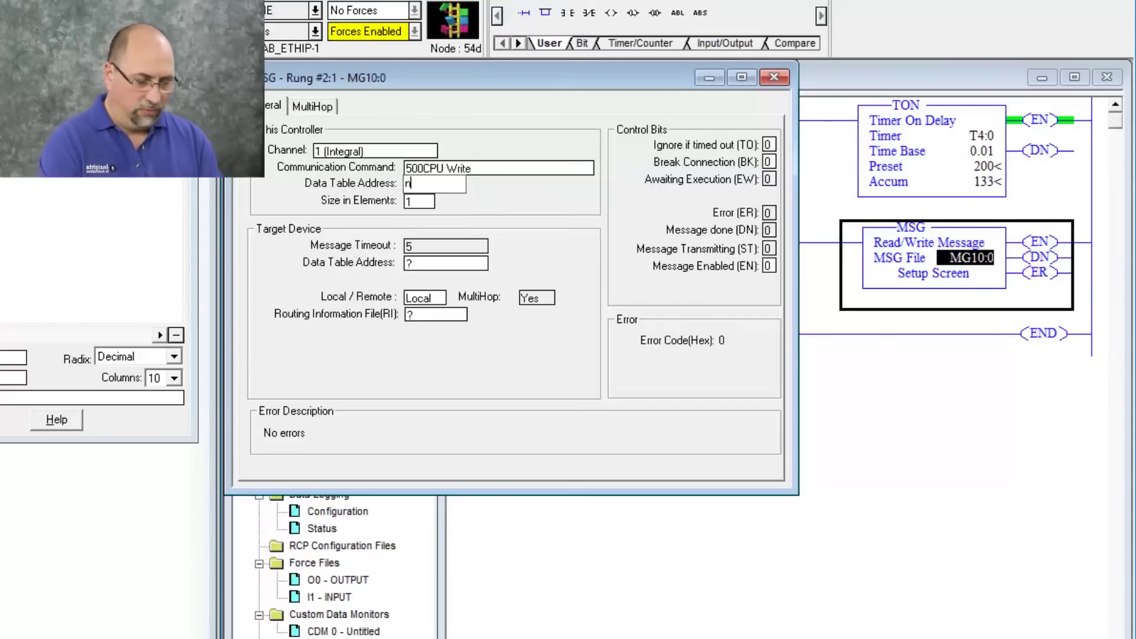
pyautogui.write('n7:0')
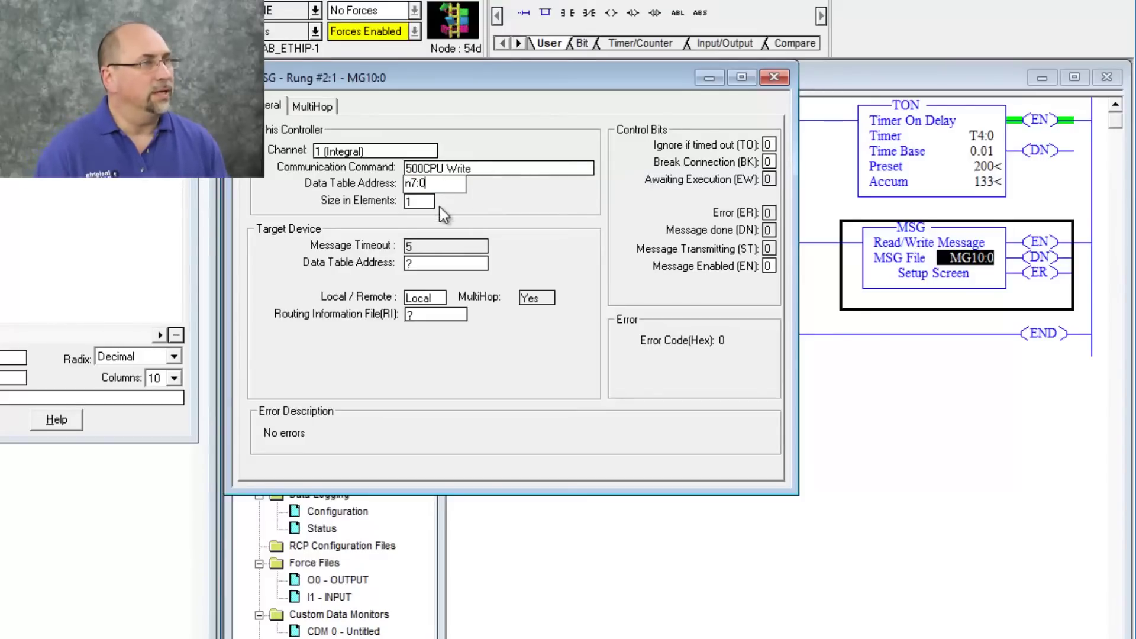
pyautogui.click(413, 203)
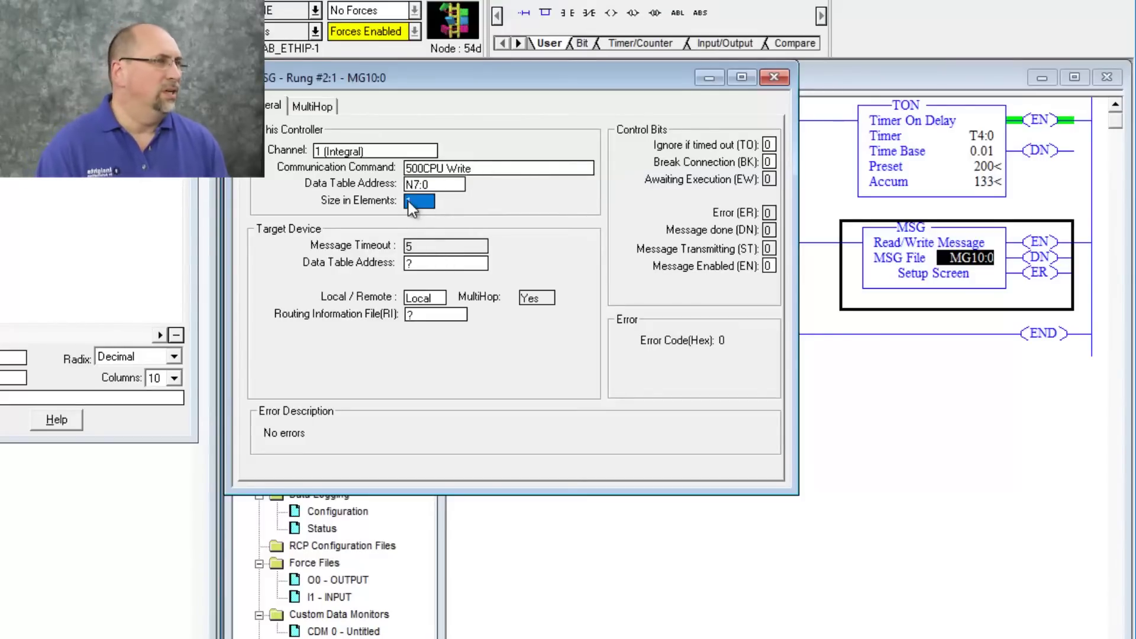
pyautogui.click(422, 267)
pyautogui.click(424, 270)
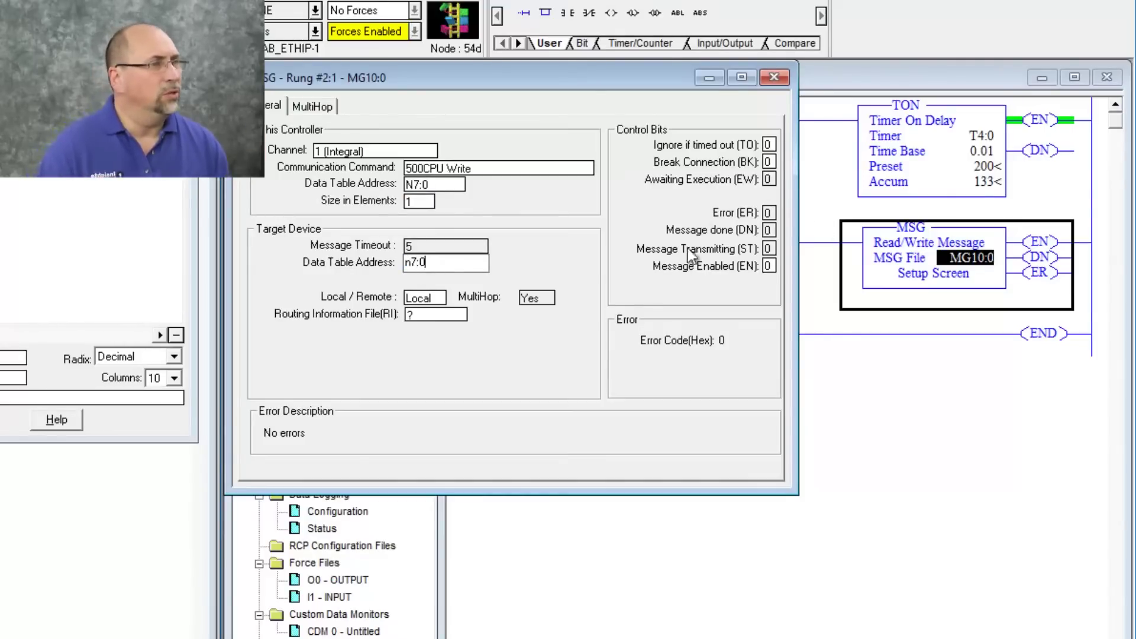
pyautogui.click(436, 295)
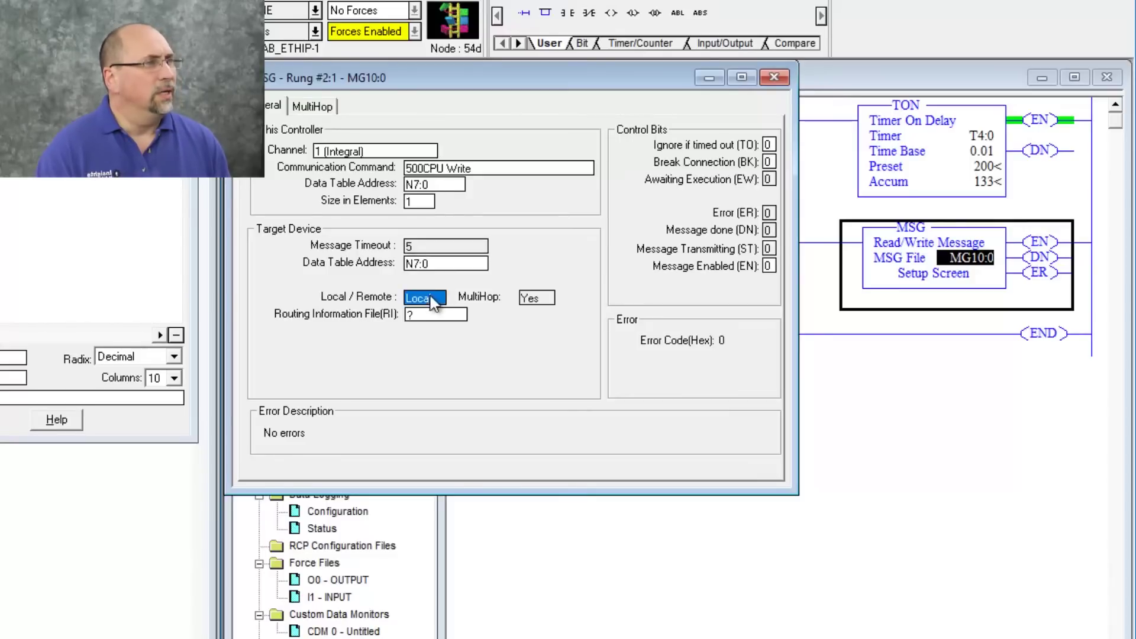
# Step: Set the MultiHop destination to the EtherNet/IP device at 192.168.1.47
pyautogui.click(313, 106)
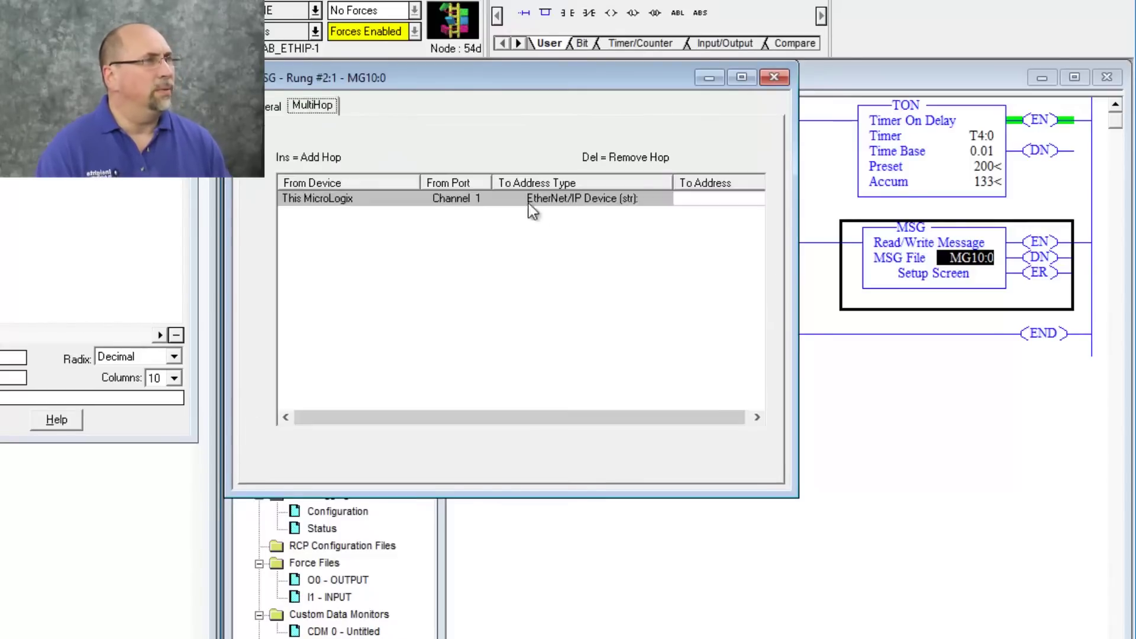
pyautogui.click(710, 199)
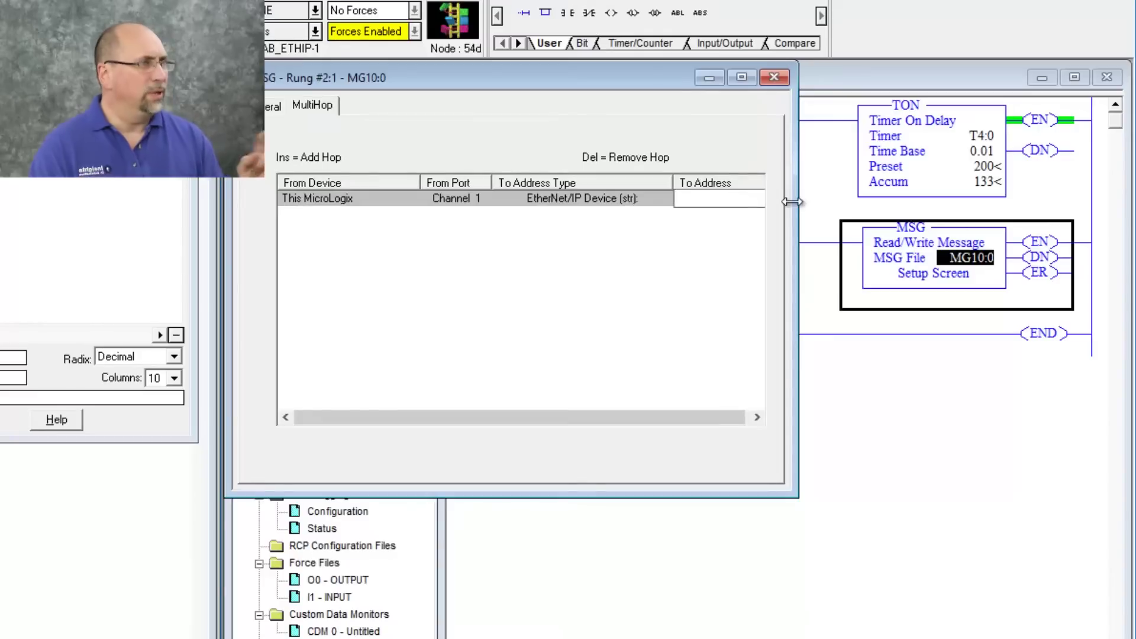
pyautogui.write('192.168.1.47')
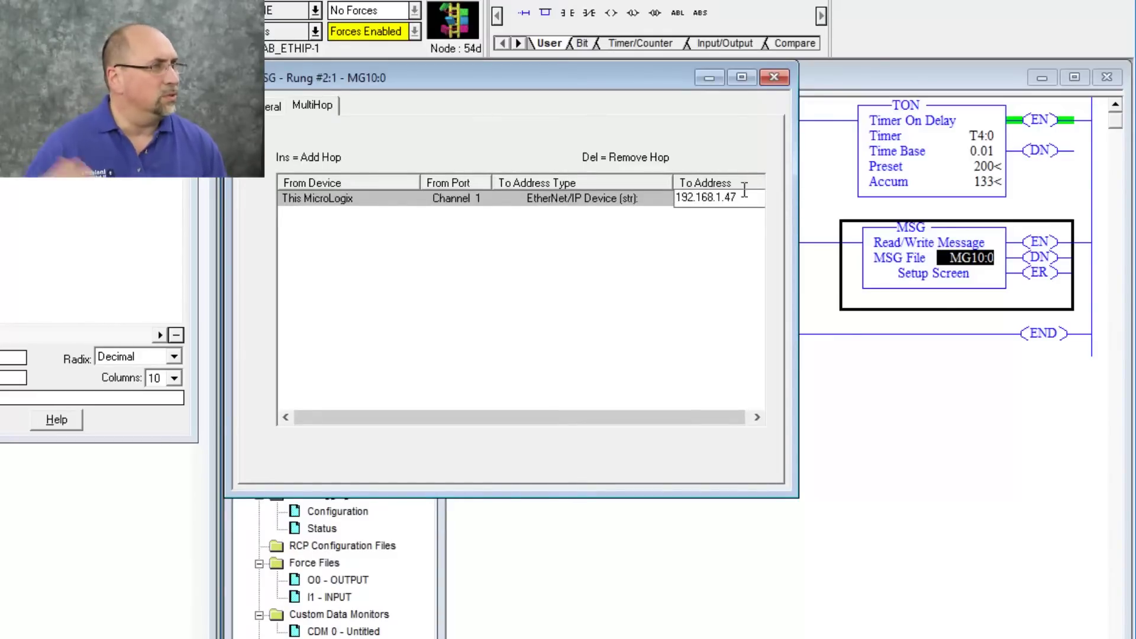
pyautogui.click(602, 200)
pyautogui.click(263, 105)
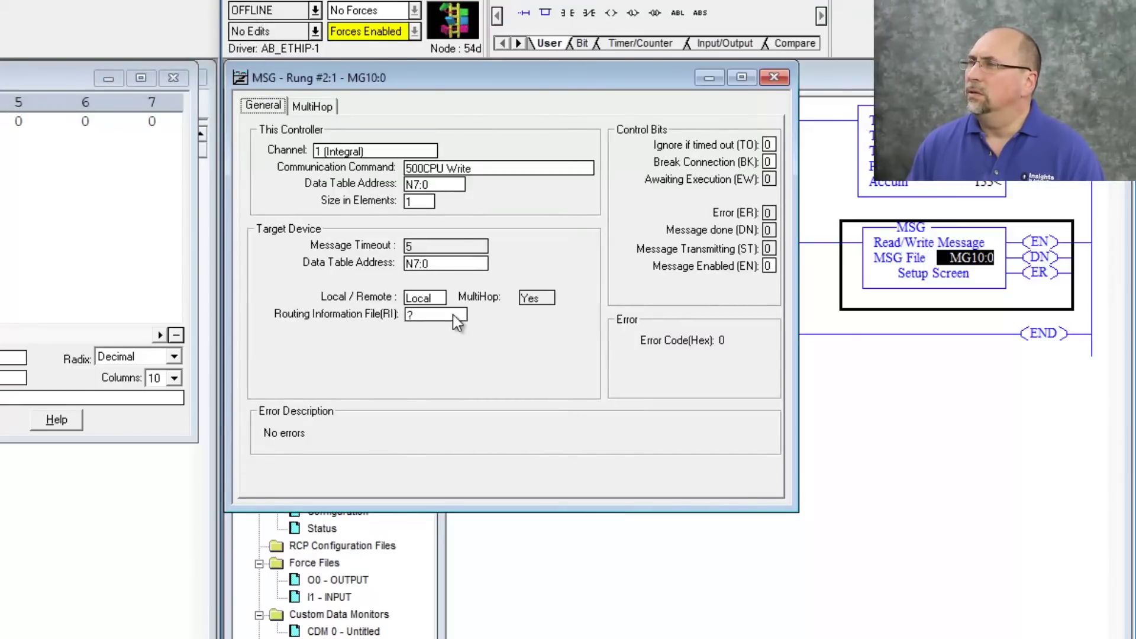
# Step: Assign routing file RI11:0, confirm the hop address, and close the message setup
pyautogui.click(453, 314)
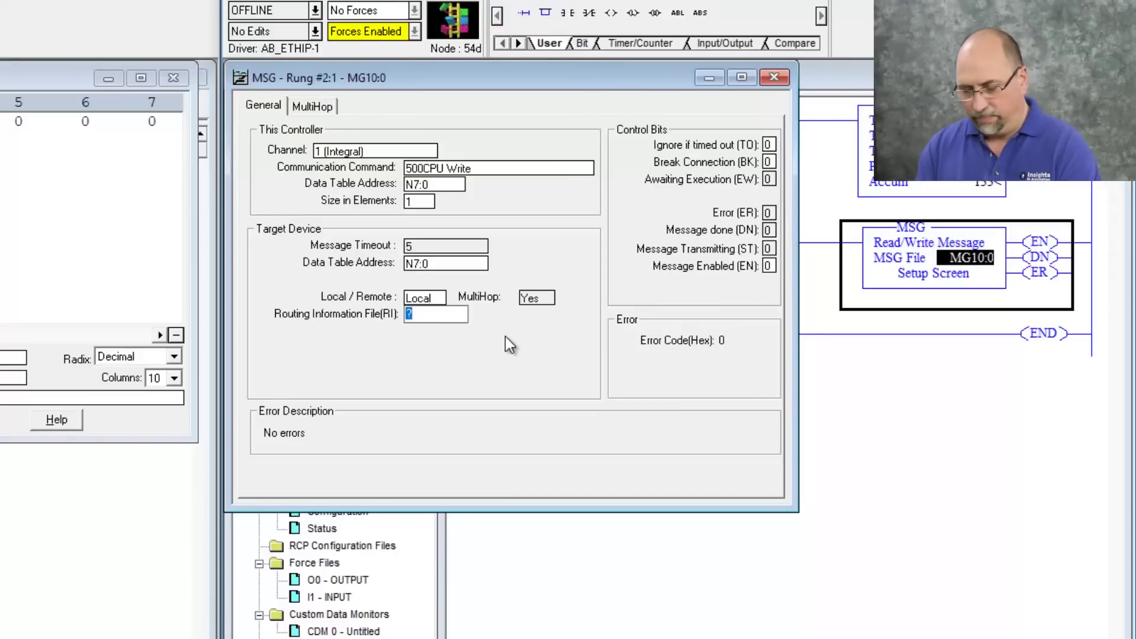
pyautogui.write('RI11:0')
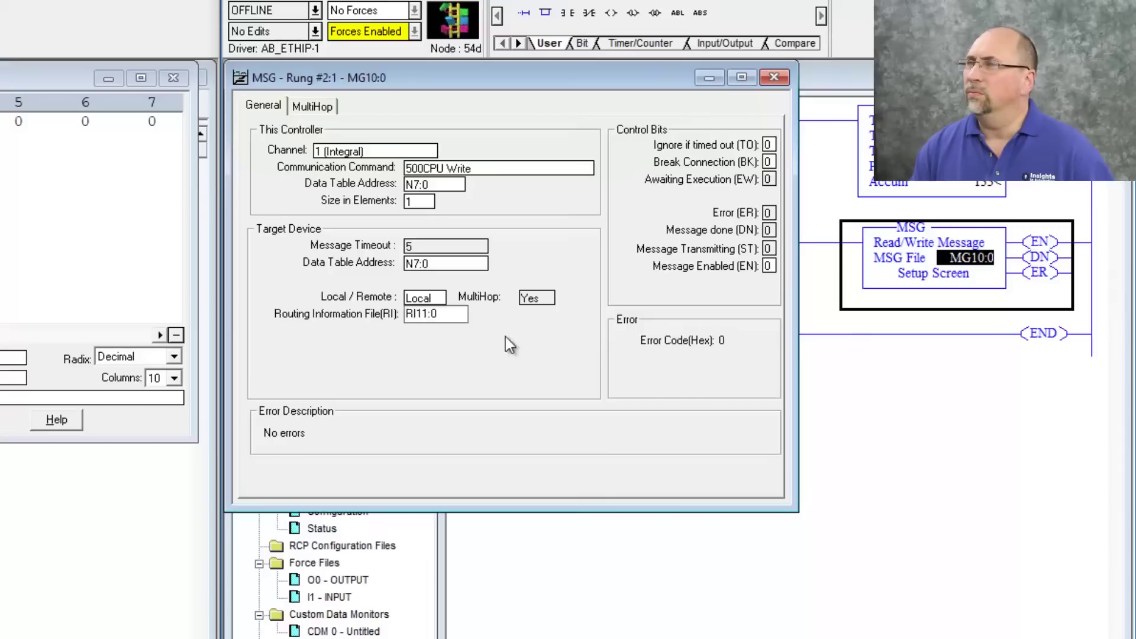
pyautogui.press('Return')
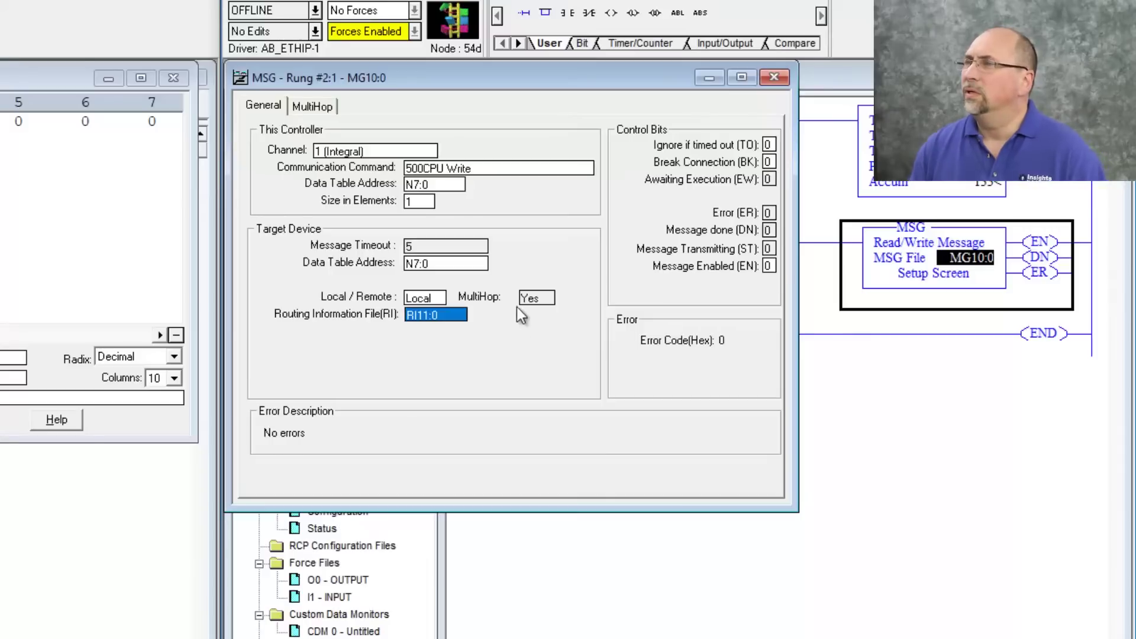
pyautogui.click(306, 108)
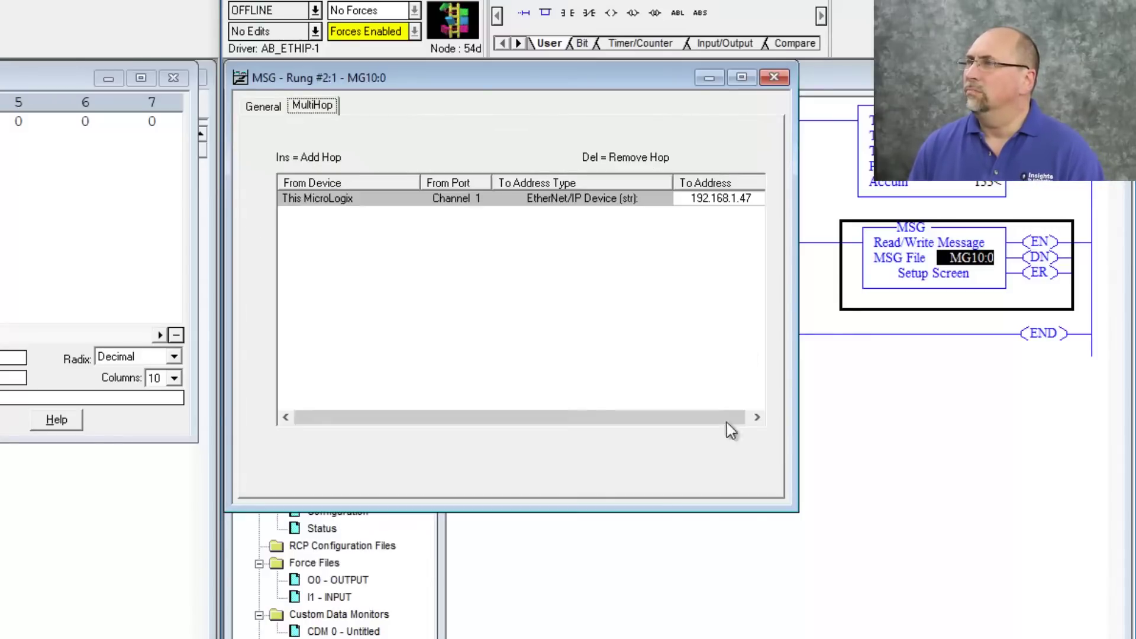
pyautogui.click(662, 203)
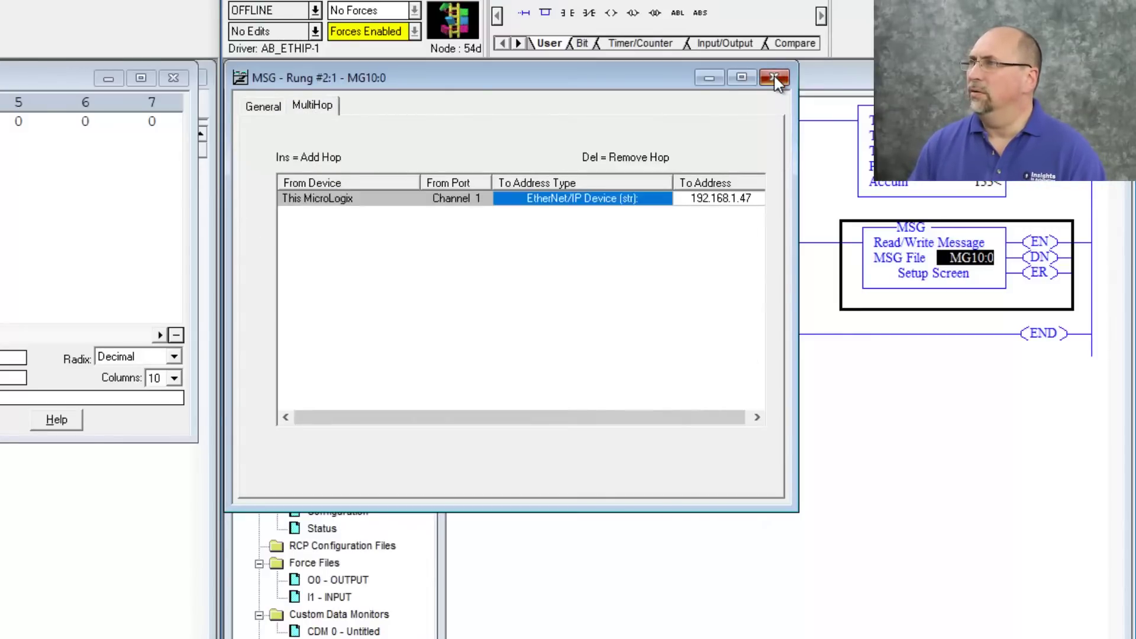
pyautogui.click(774, 76)
pyautogui.click(495, 237)
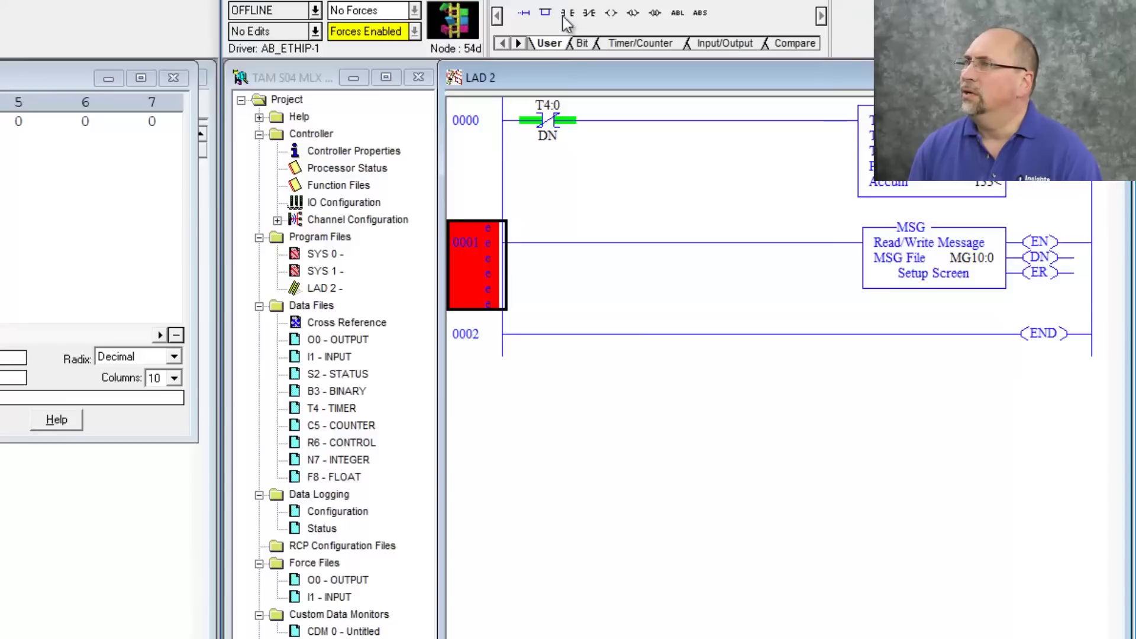
# Step: Add an XIC contact addressed T4:0/DN at the start of rung 0001
pyautogui.moveTo(571, 13); pyautogui.dragTo(520, 249)
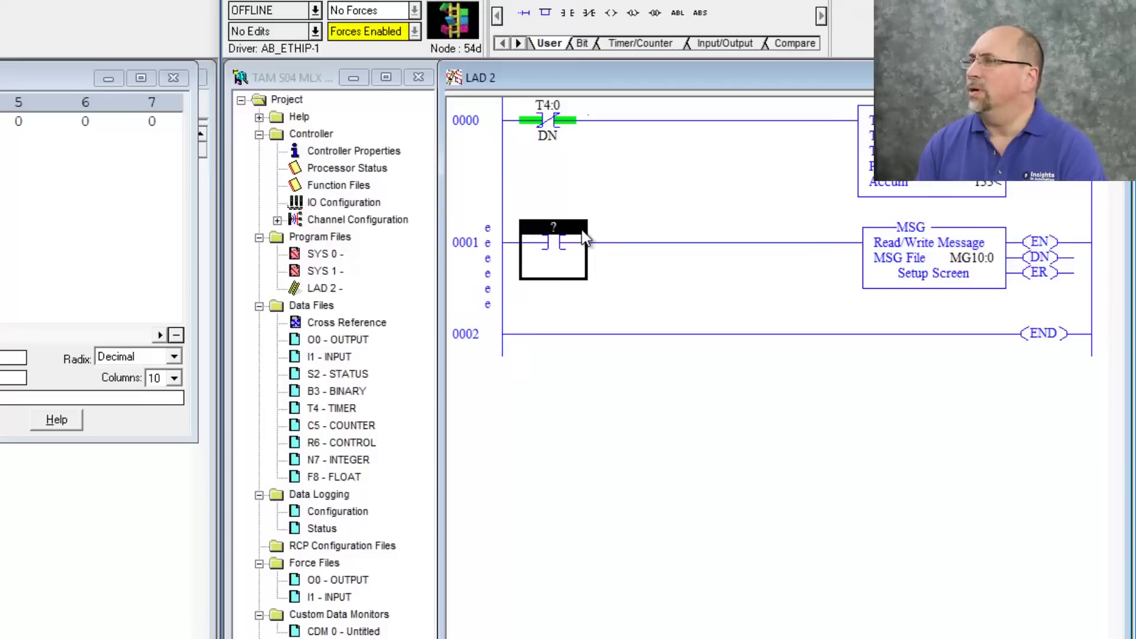
pyautogui.doubleClick(583, 229)
pyautogui.write('T4:')
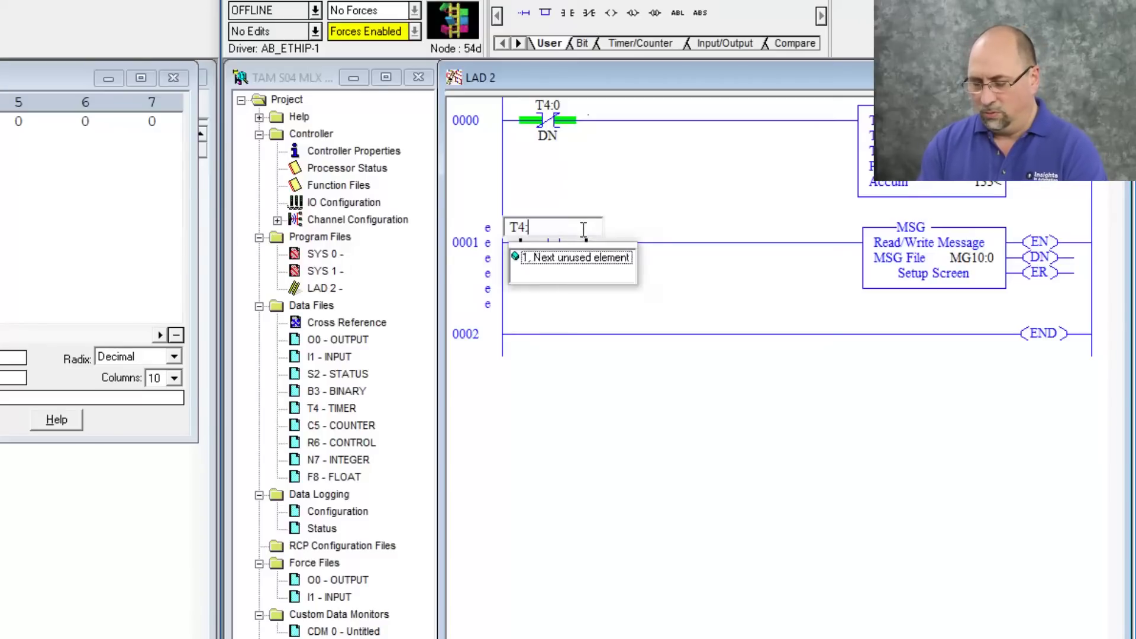
pyautogui.write('0.DN')
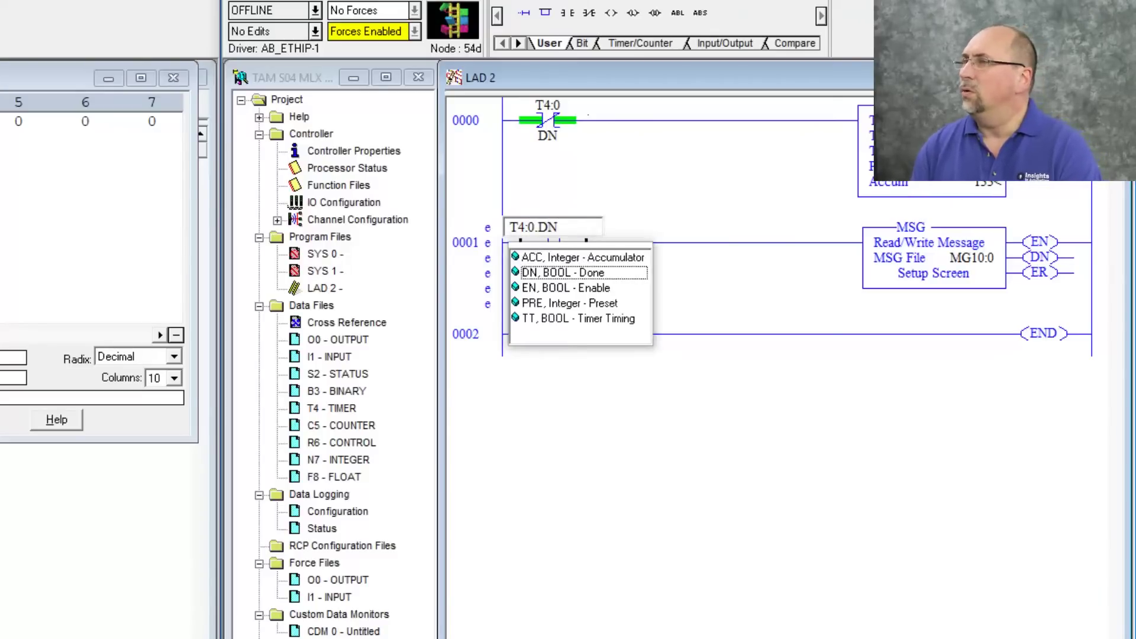
pyautogui.press('BackSpace')
pyautogui.press('BackSpace')
pyautogui.press('BackSpace')
pyautogui.write('/D')
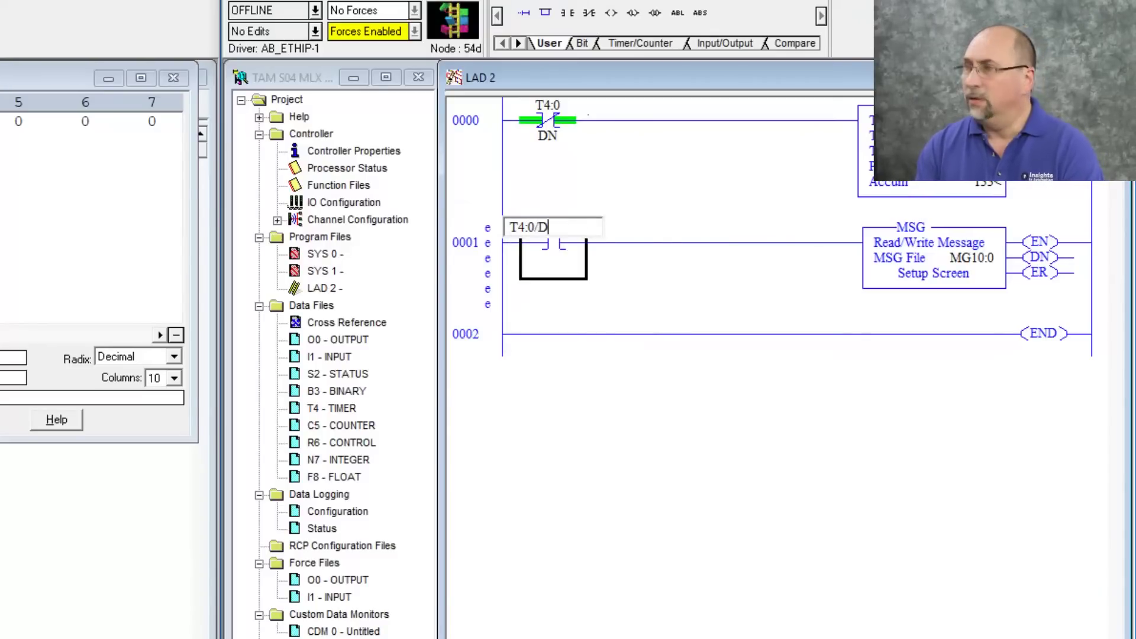
pyautogui.write('N')
pyautogui.press('Return')
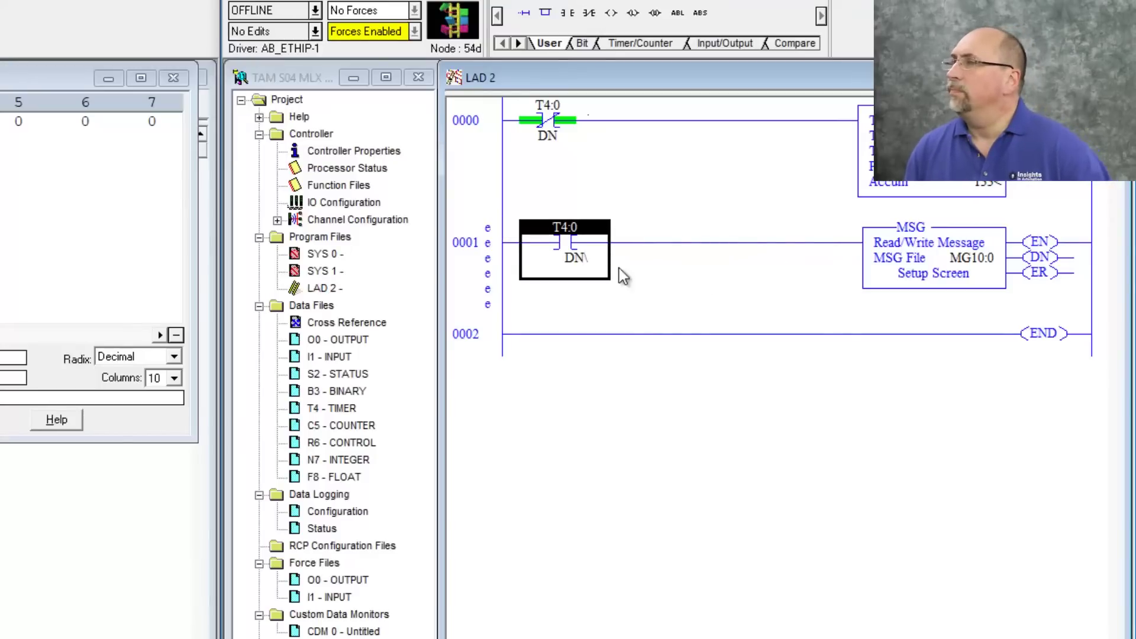
pyautogui.doubleClick(602, 258)
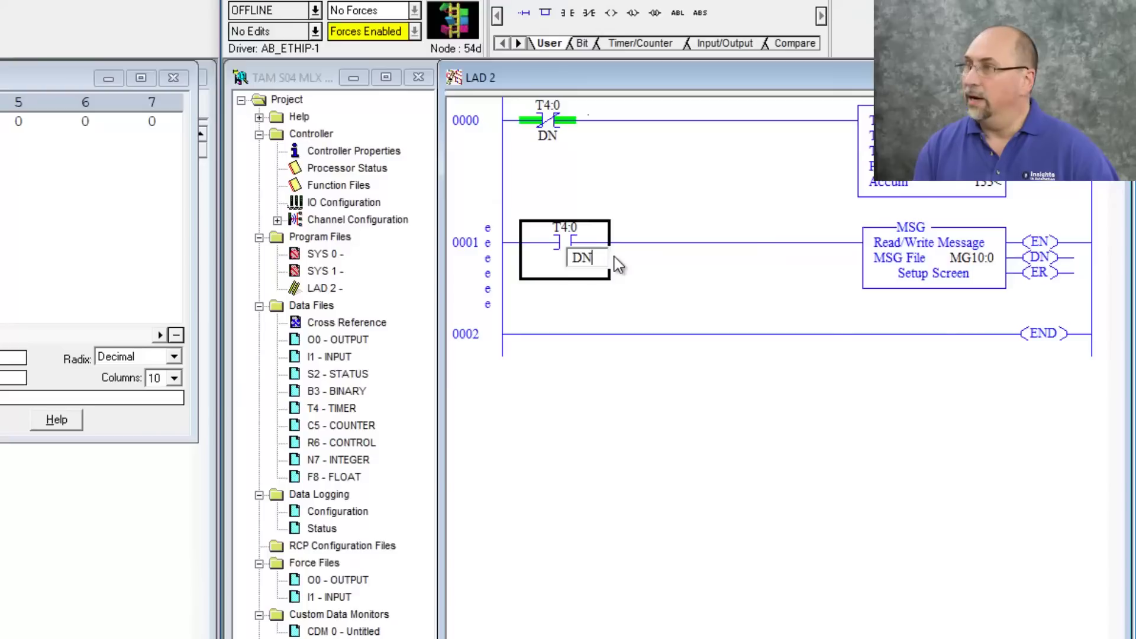
pyautogui.press('Return')
pyautogui.click(548, 368)
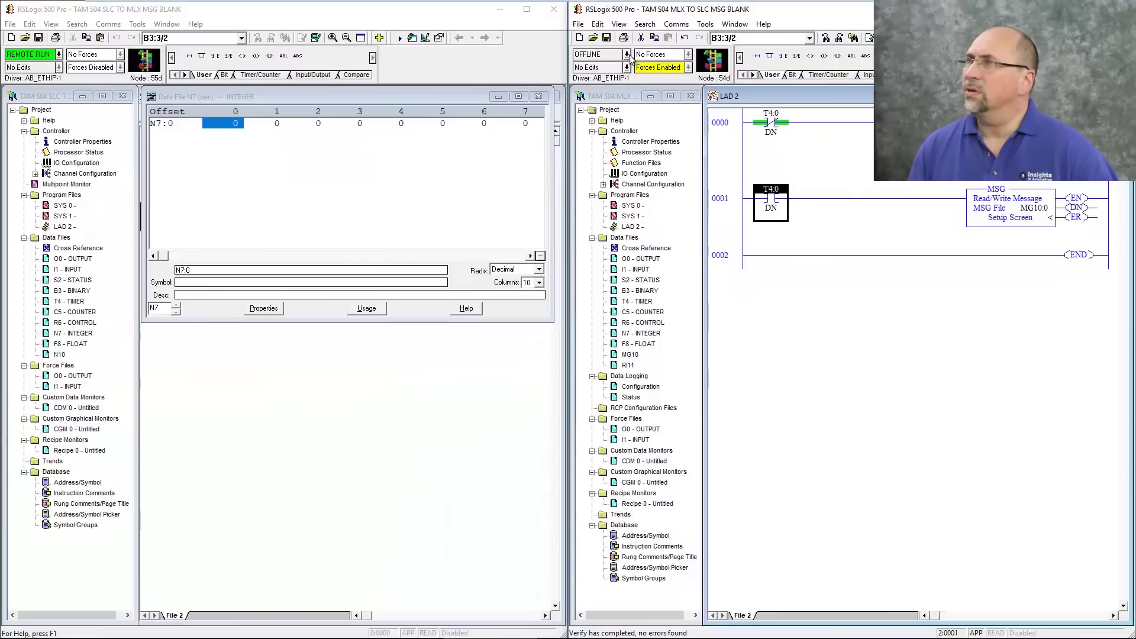
# Step: Download the program to the MicroLogix 1400 and go online in Remote Run
pyautogui.click(628, 54)
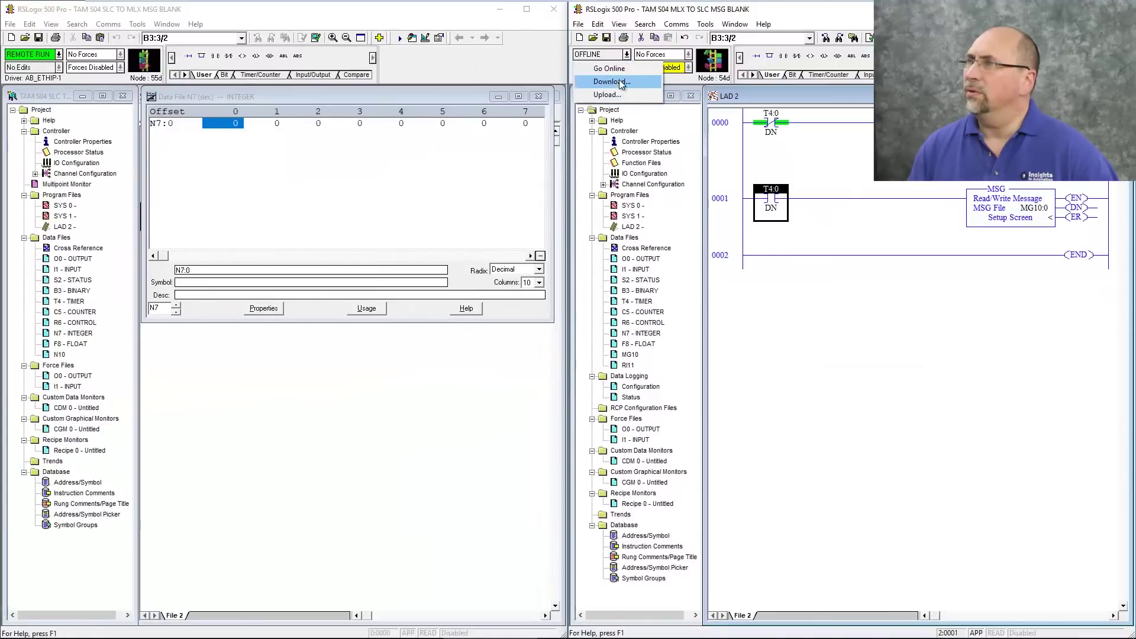
pyautogui.click(619, 80)
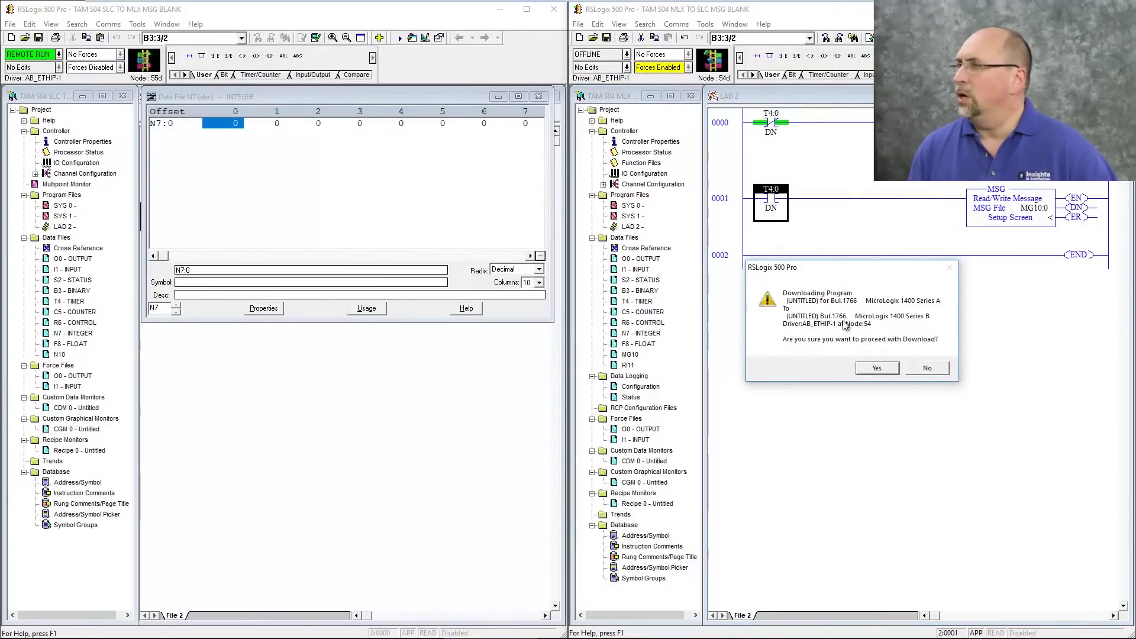
pyautogui.click(882, 368)
pyautogui.click(886, 352)
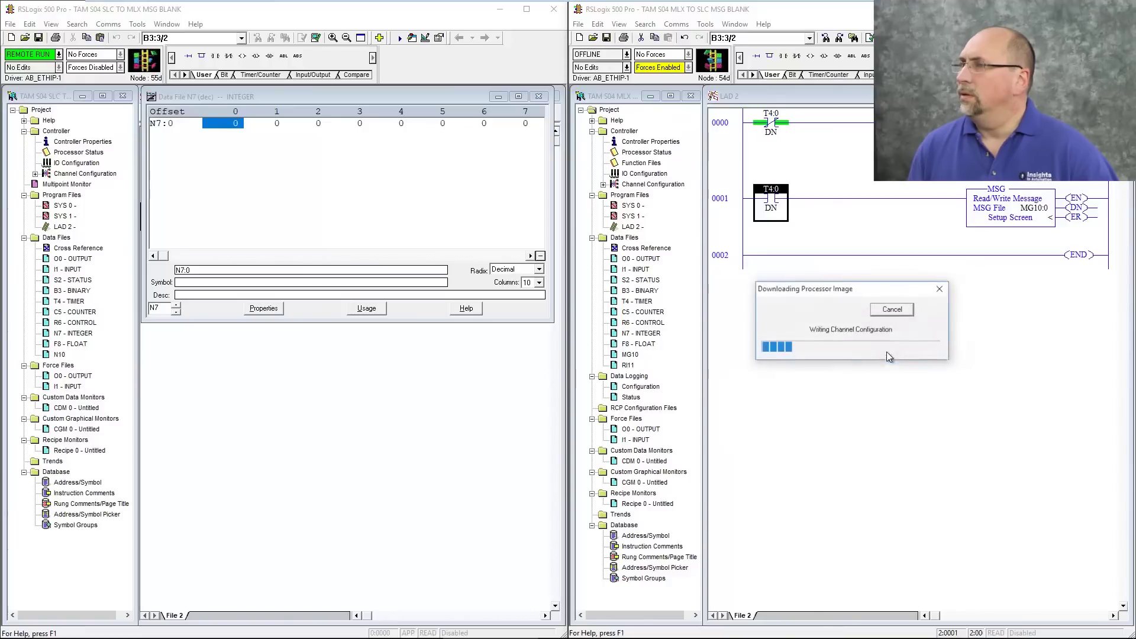
pyautogui.click(842, 356)
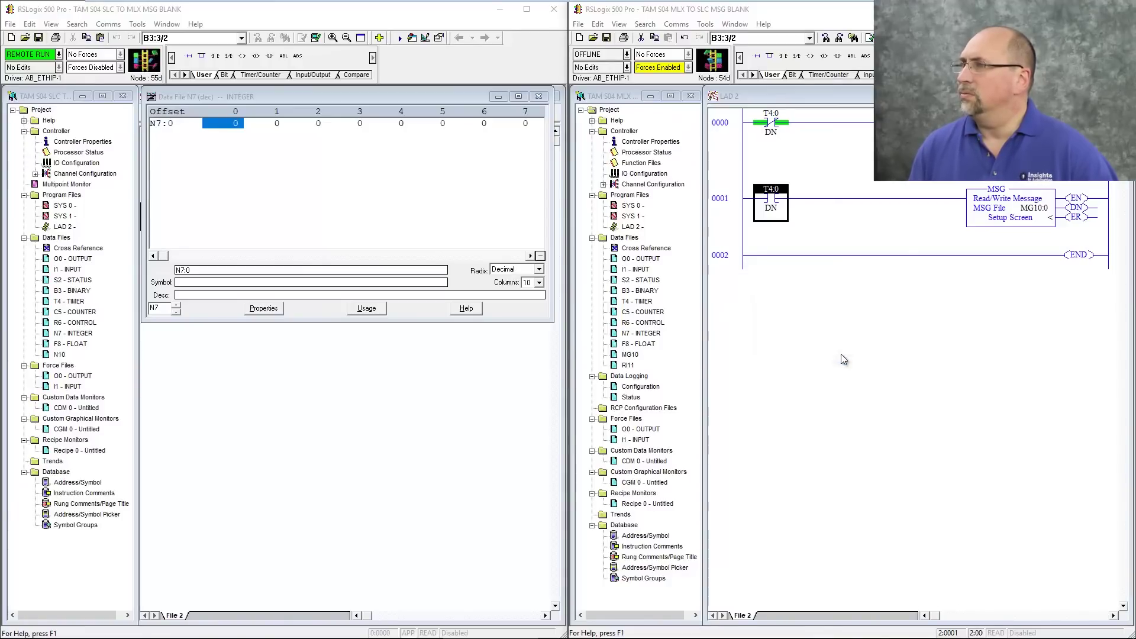
pyautogui.click(843, 358)
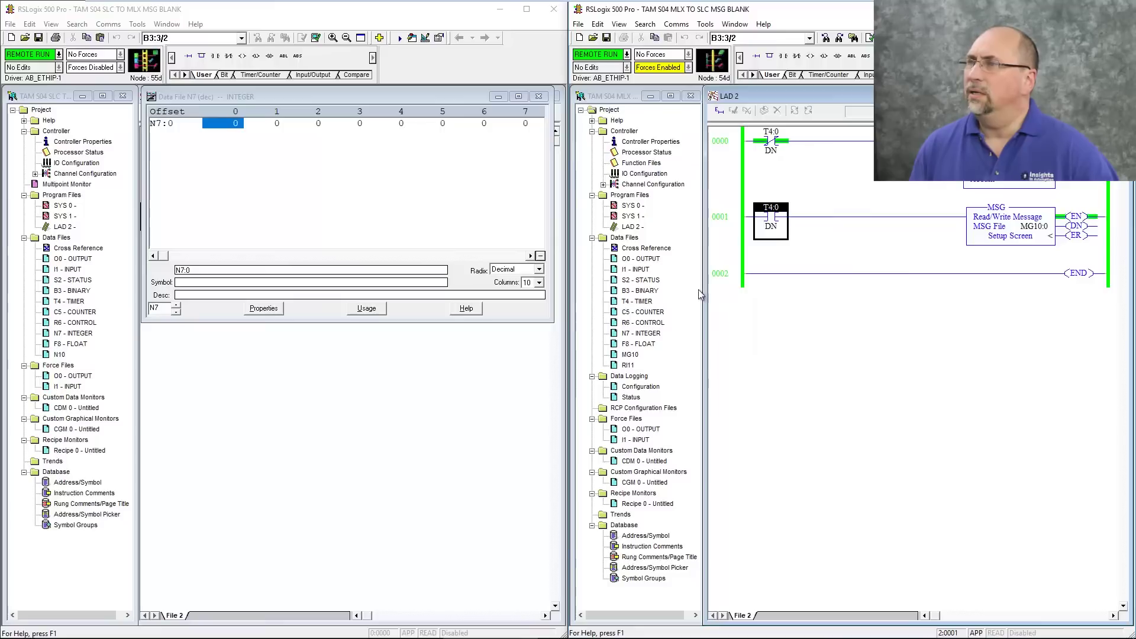
# Step: Open the MicroLogix N7 integer file and change N7:0 to 32767
pyautogui.doubleClick(643, 335)
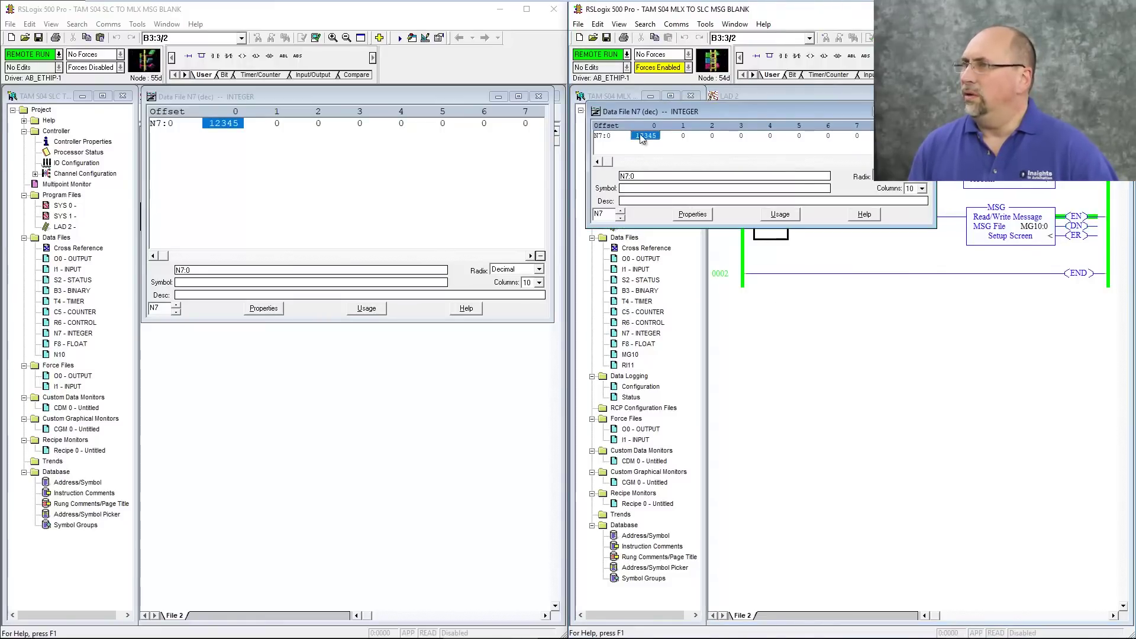
pyautogui.moveTo(647, 112); pyautogui.dragTo(768, 112)
pyautogui.moveTo(763, 224); pyautogui.dragTo(762, 349)
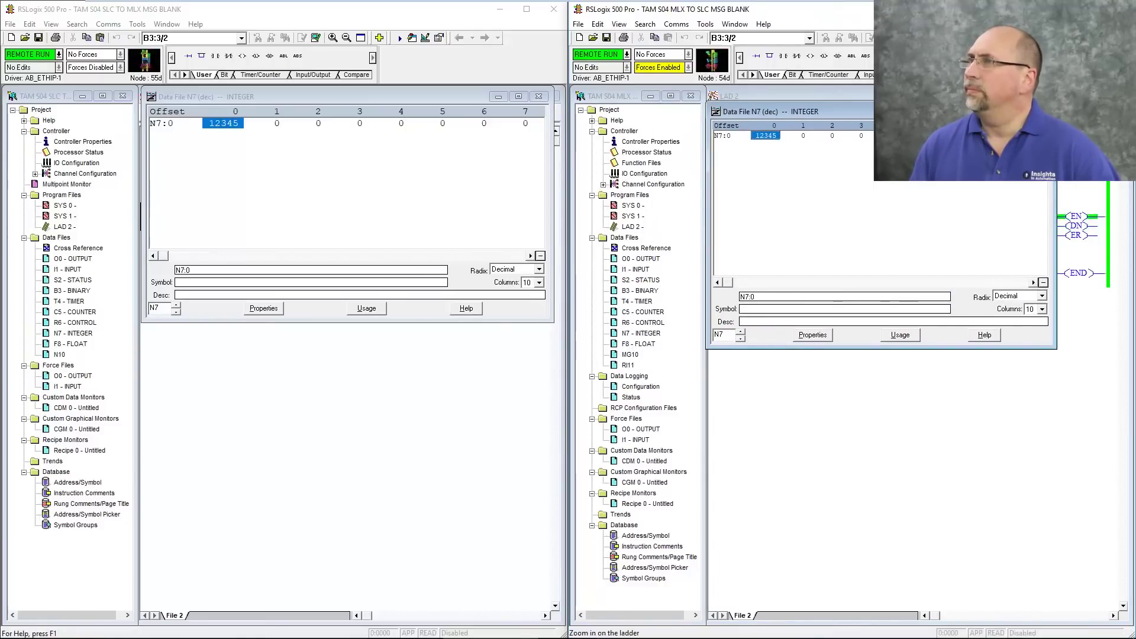
pyautogui.scroll(4, 819, 132)
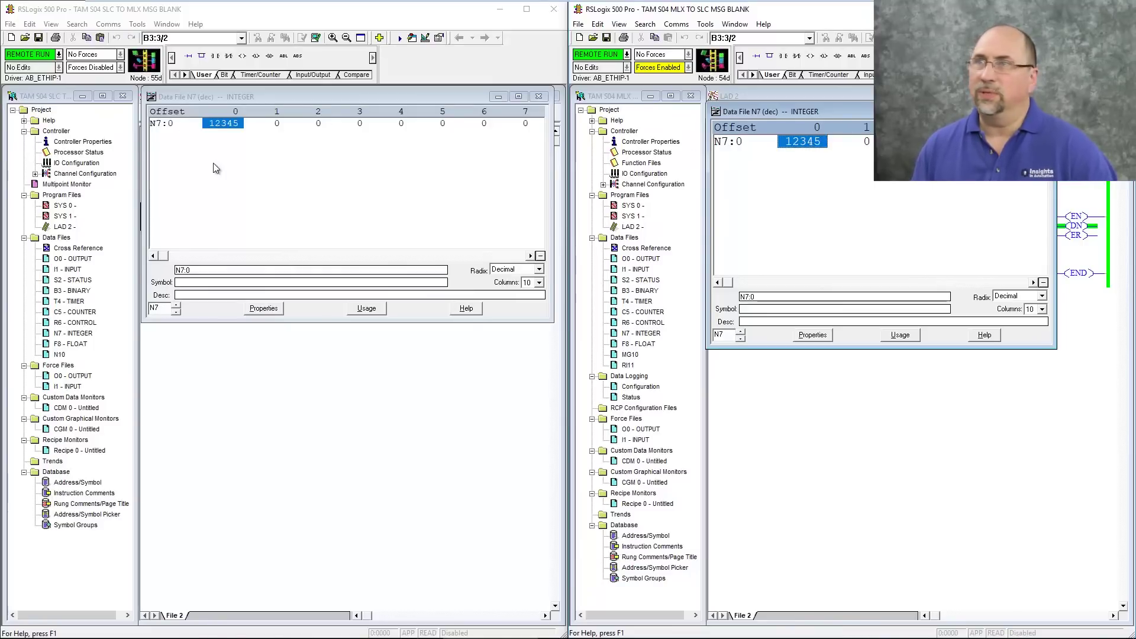
pyautogui.doubleClick(804, 142)
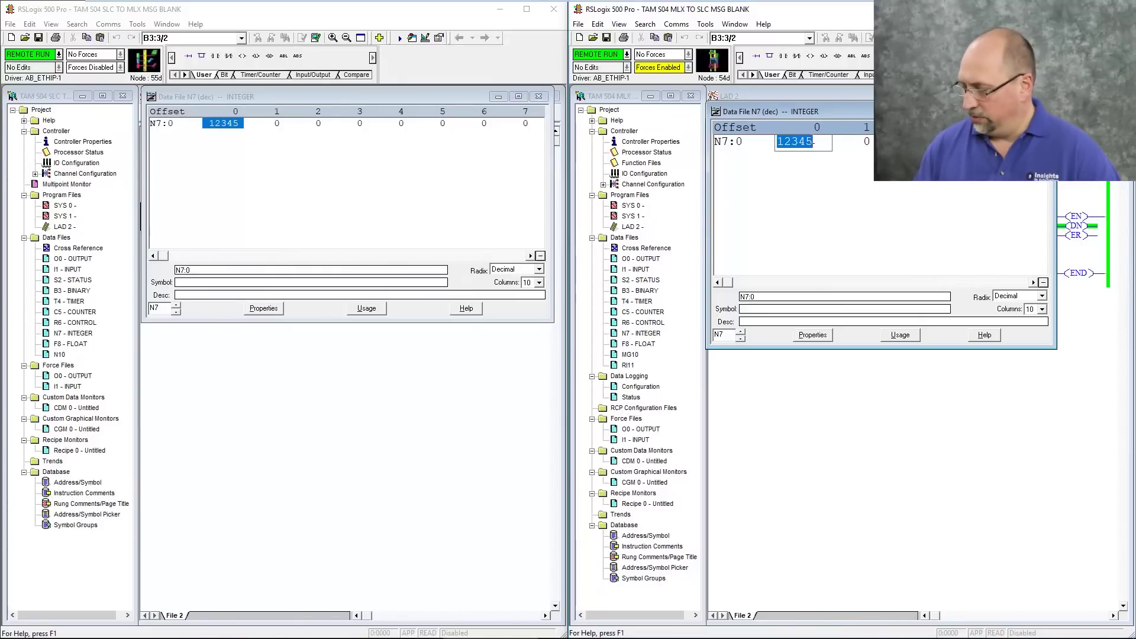
pyautogui.write('32767')
pyautogui.press('Return')
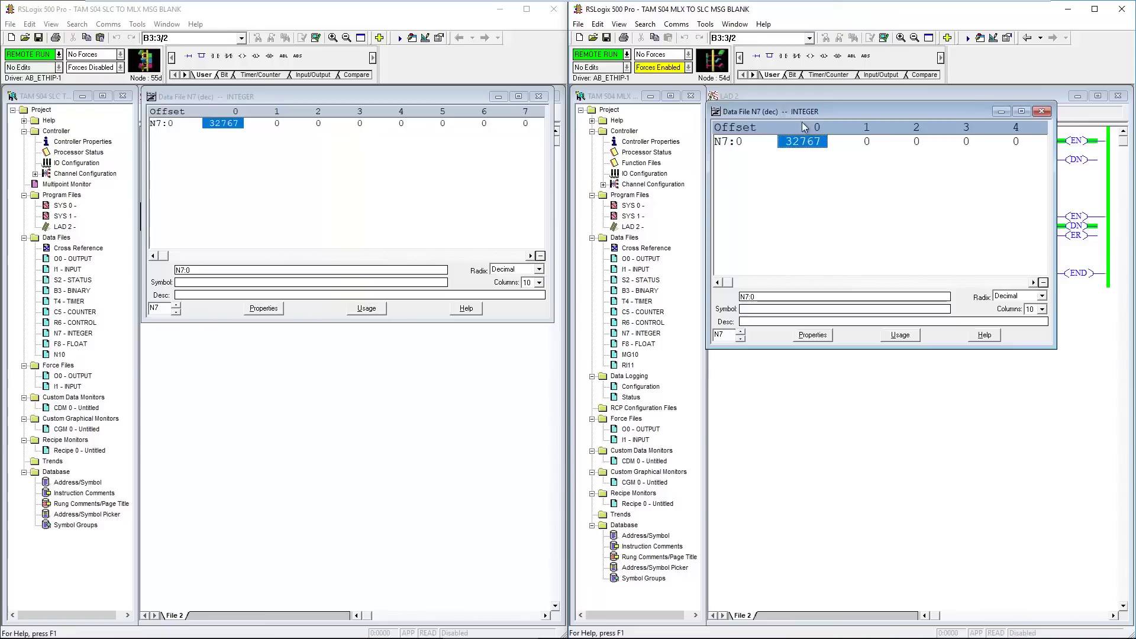
pyautogui.moveTo(801, 112); pyautogui.dragTo(831, 276)
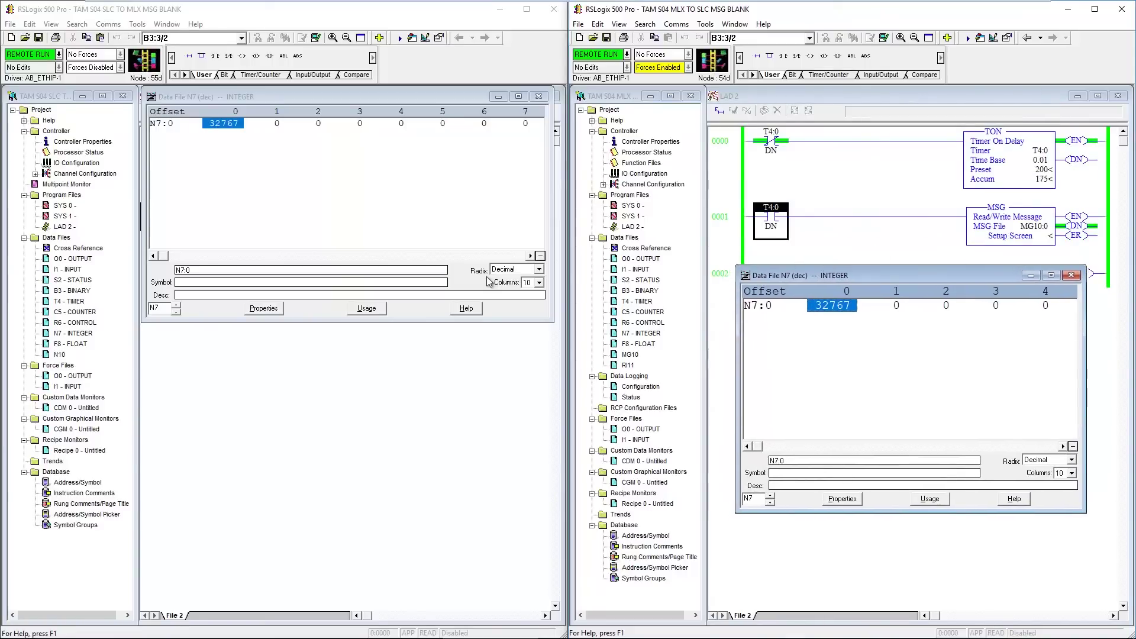
# Step: Change the T4:0 timer preset from 200 to 50
pyautogui.click(1104, 181)
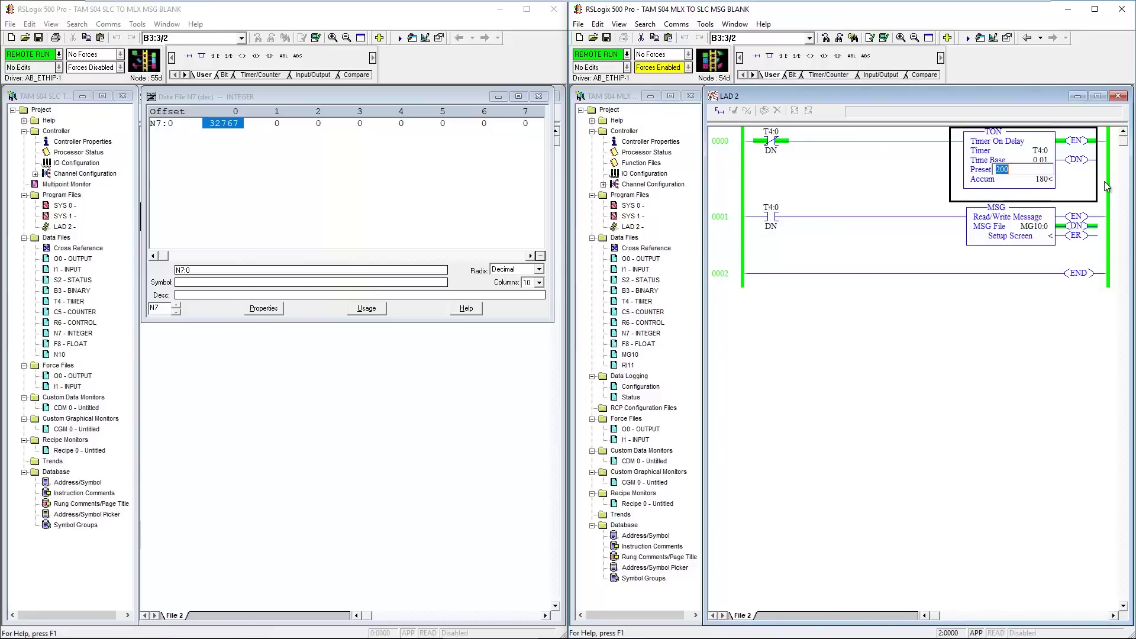
pyautogui.write('50')
pyautogui.press('Return')
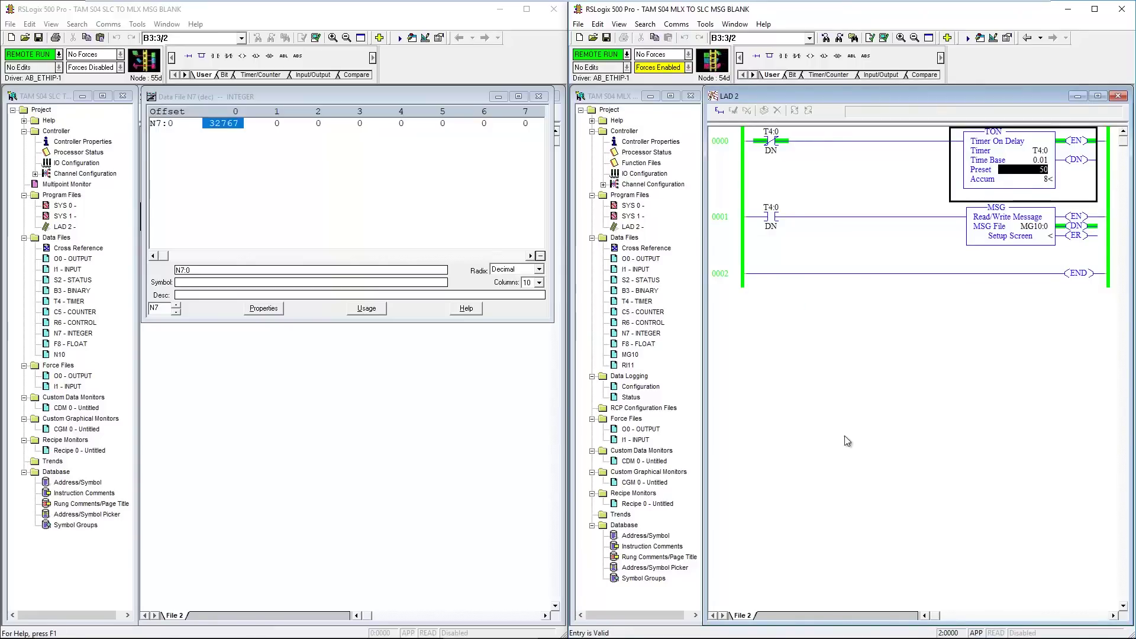
# Step: Reopen the MicroLogix N7 file and set N7:0 to 11111
pyautogui.doubleClick(639, 333)
pyautogui.write('11111')
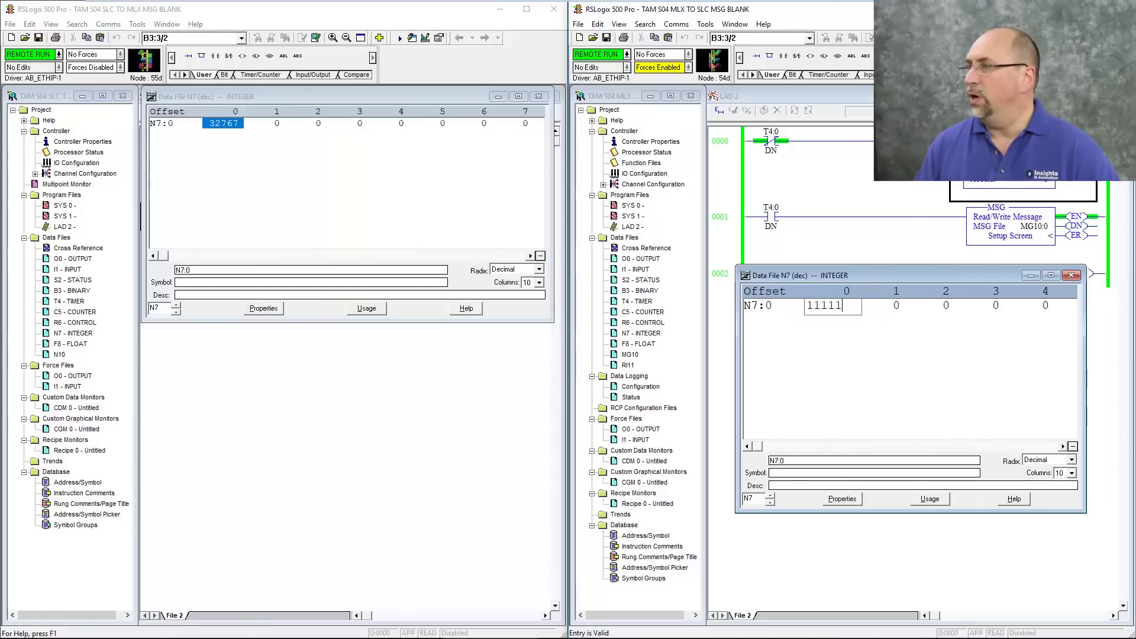
pyautogui.press('Return')
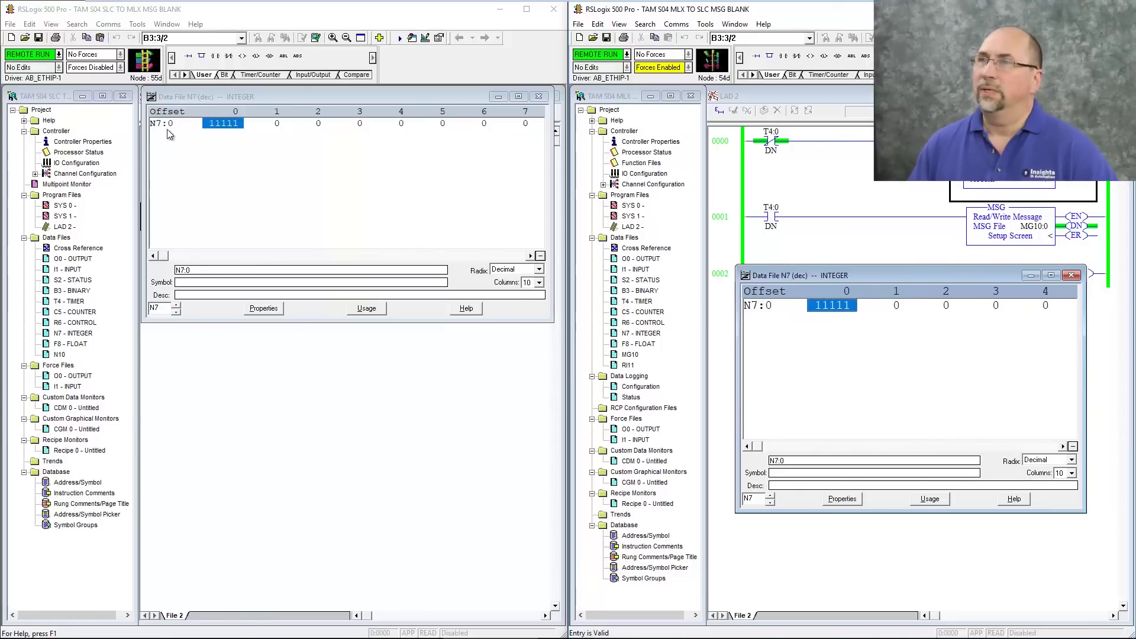